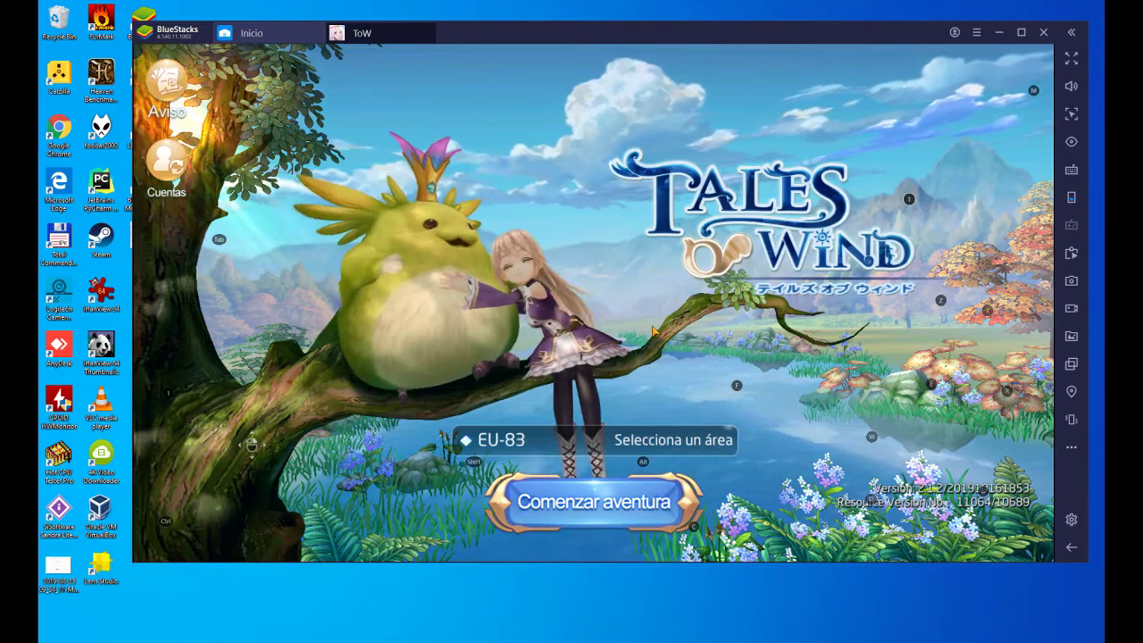
pyautogui.click(530, 441)
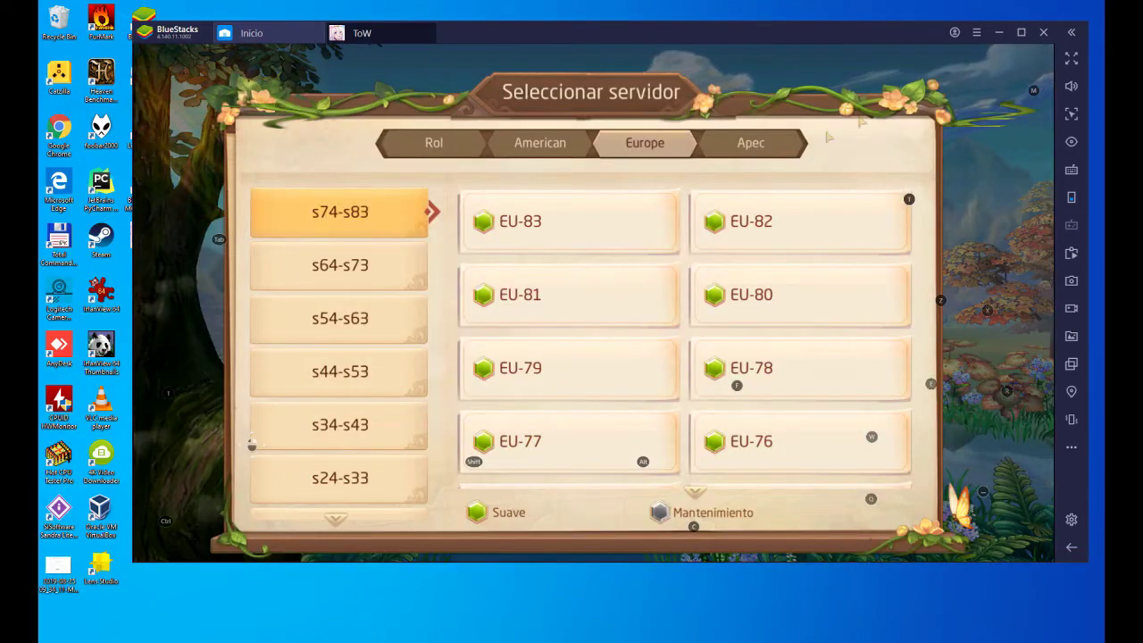
pyautogui.click(324, 266)
pyautogui.click(340, 213)
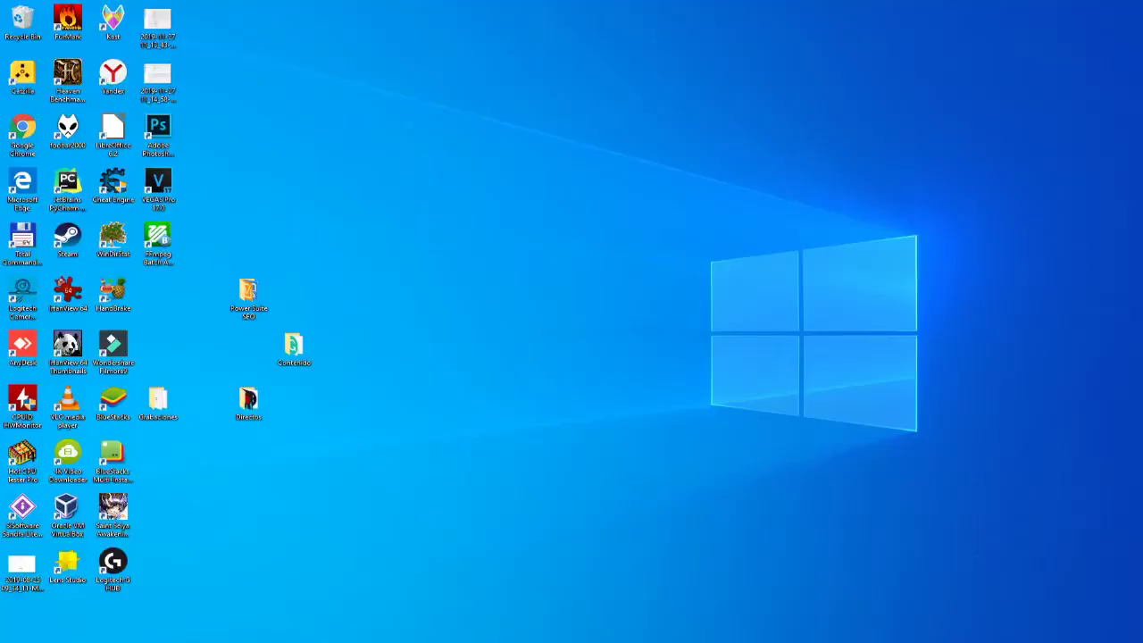
# - Load the pasted bstk.me short link in Chrome's address bar
pyautogui.click(278, 602)
pyautogui.click(128, 28)
pyautogui.write('https://bstk.me/qUtmCsi76')
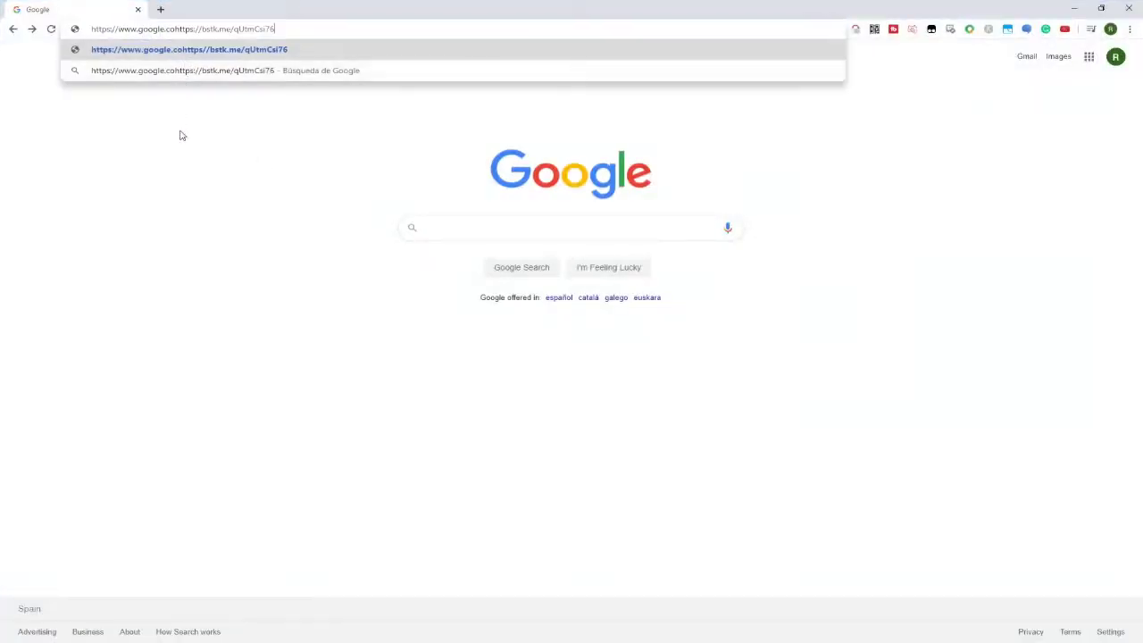
pyautogui.hotkey('ctrl', 'a')
pyautogui.write('https://bstk.me/qUtmCsi76')
pyautogui.press('Return')
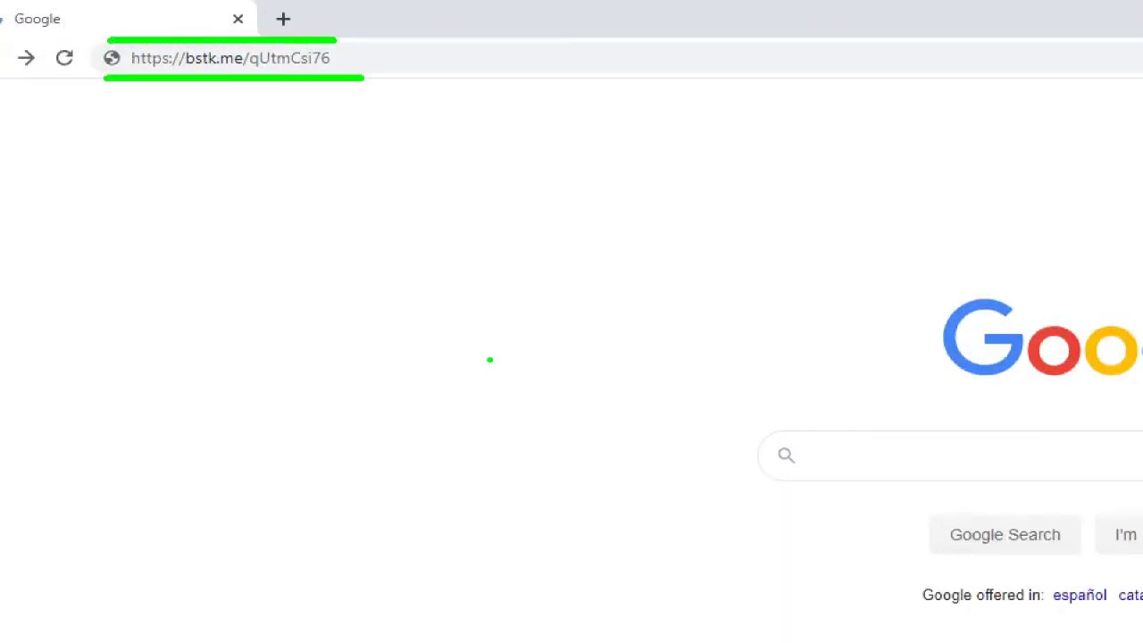
pyautogui.click(367, 60)
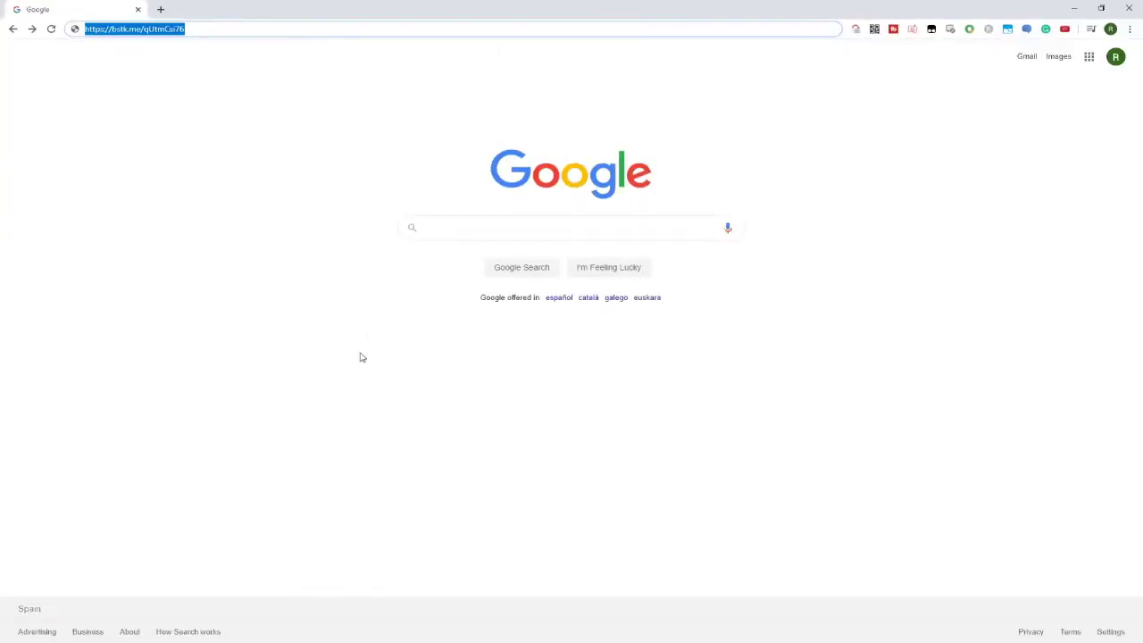
pyautogui.press('Return')
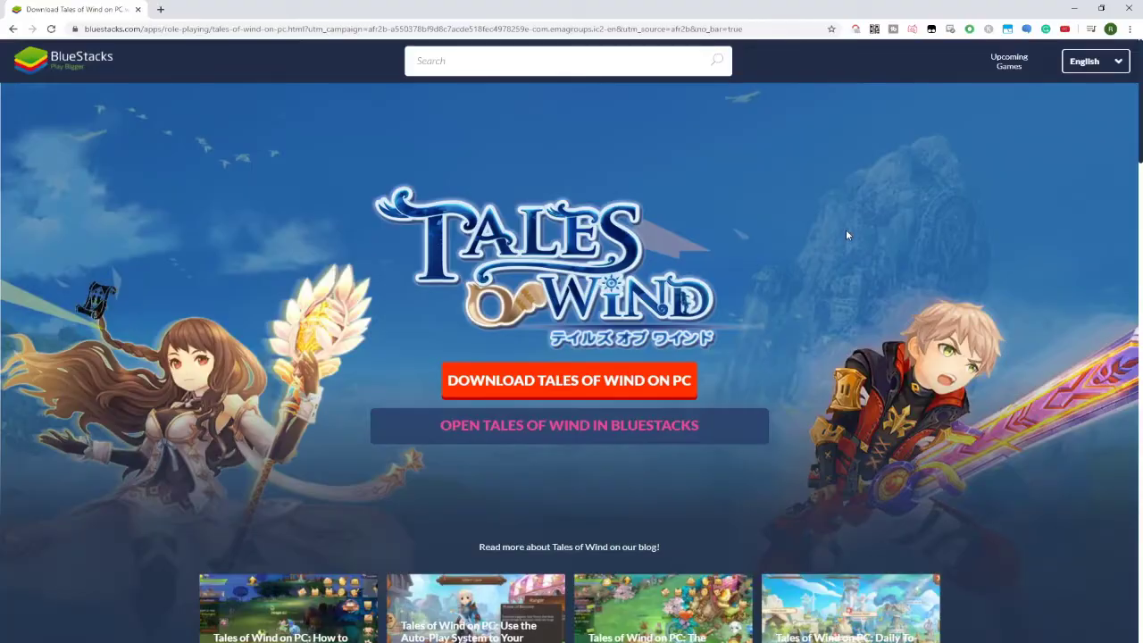
pyautogui.scroll(-1, 846, 234)
pyautogui.scroll(-7, 847, 235)
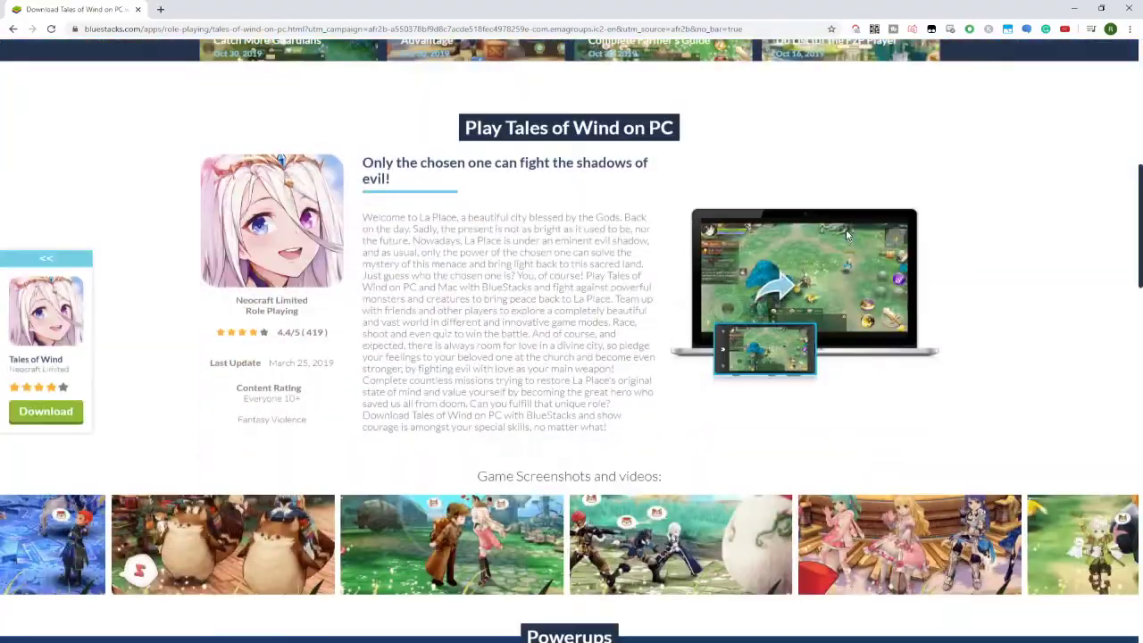
pyautogui.scroll(-10, 847, 235)
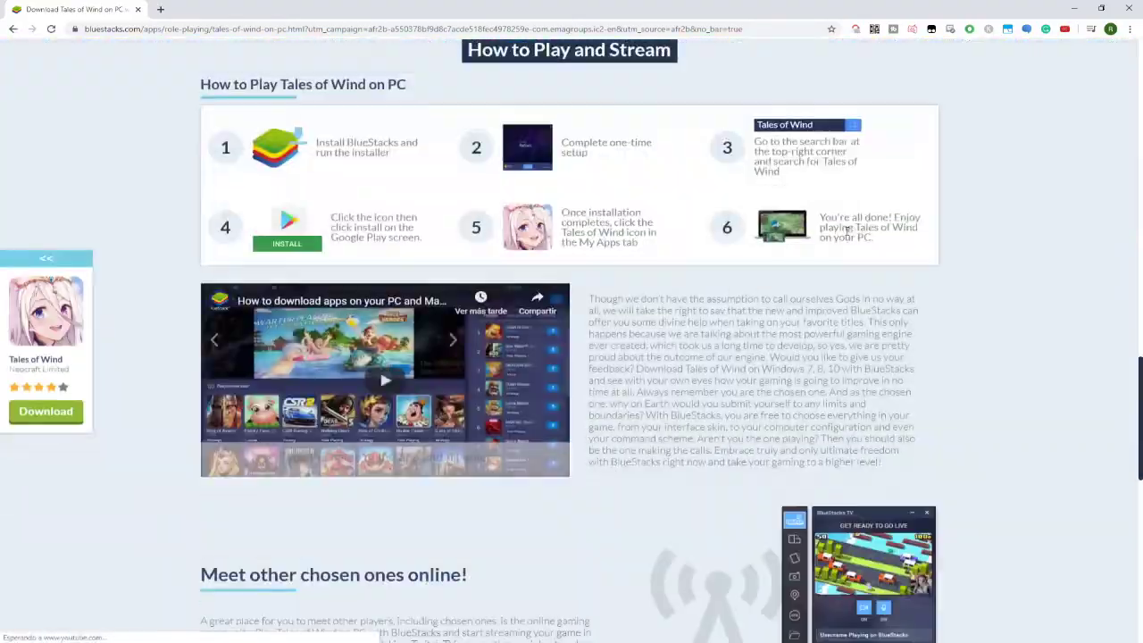
pyautogui.scroll(-5, 846, 235)
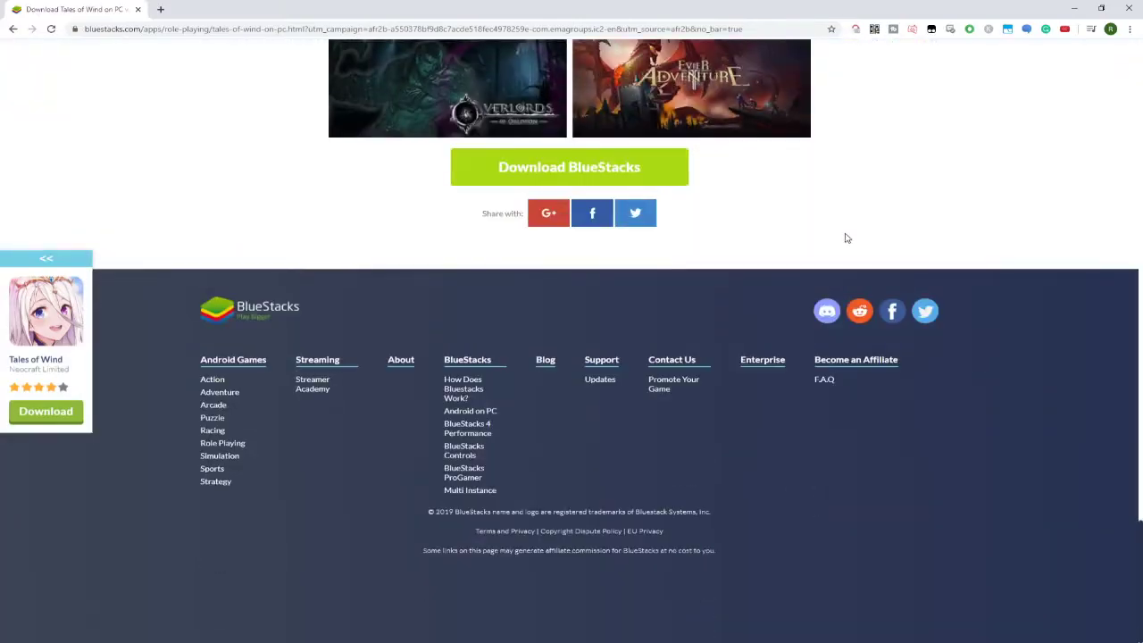
pyautogui.scroll(15, 825, 222)
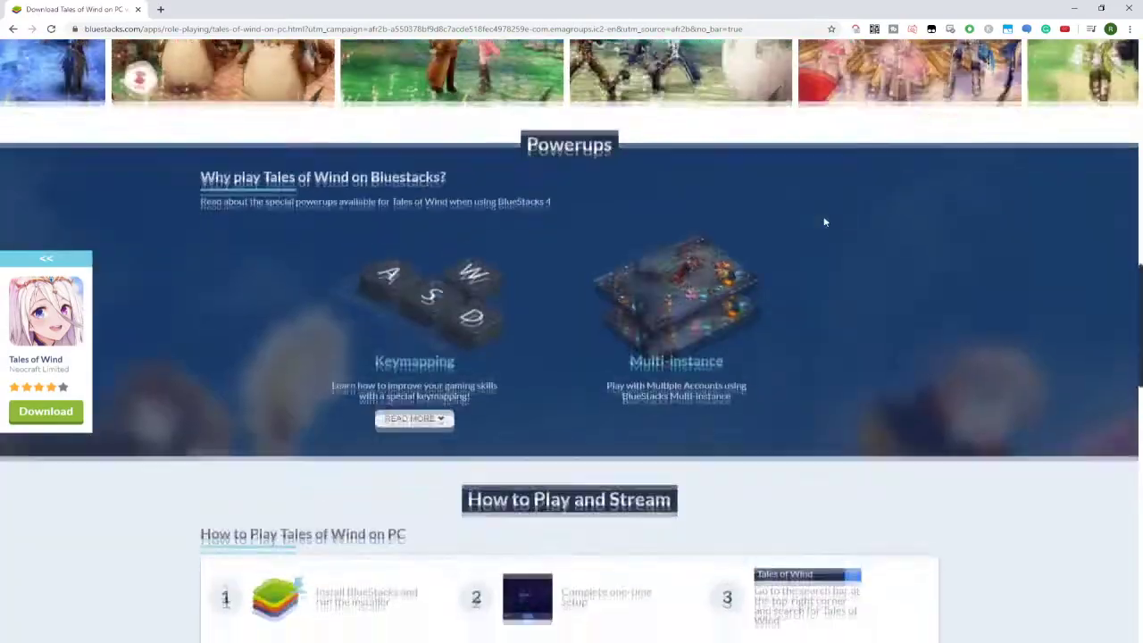
pyautogui.scroll(10, 825, 223)
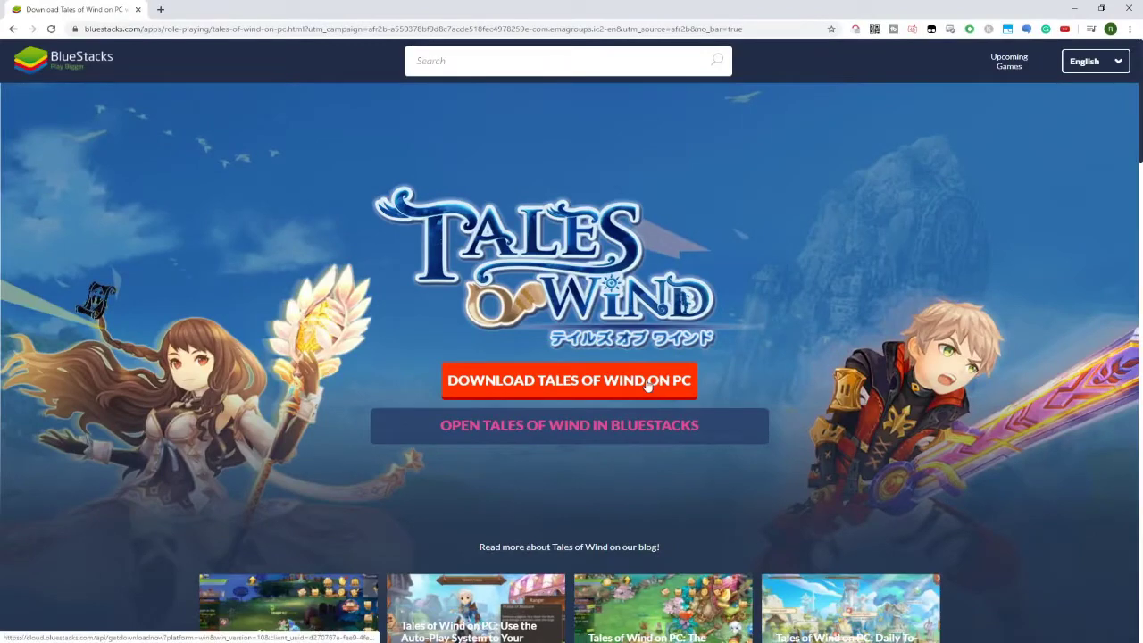
pyautogui.click(580, 431)
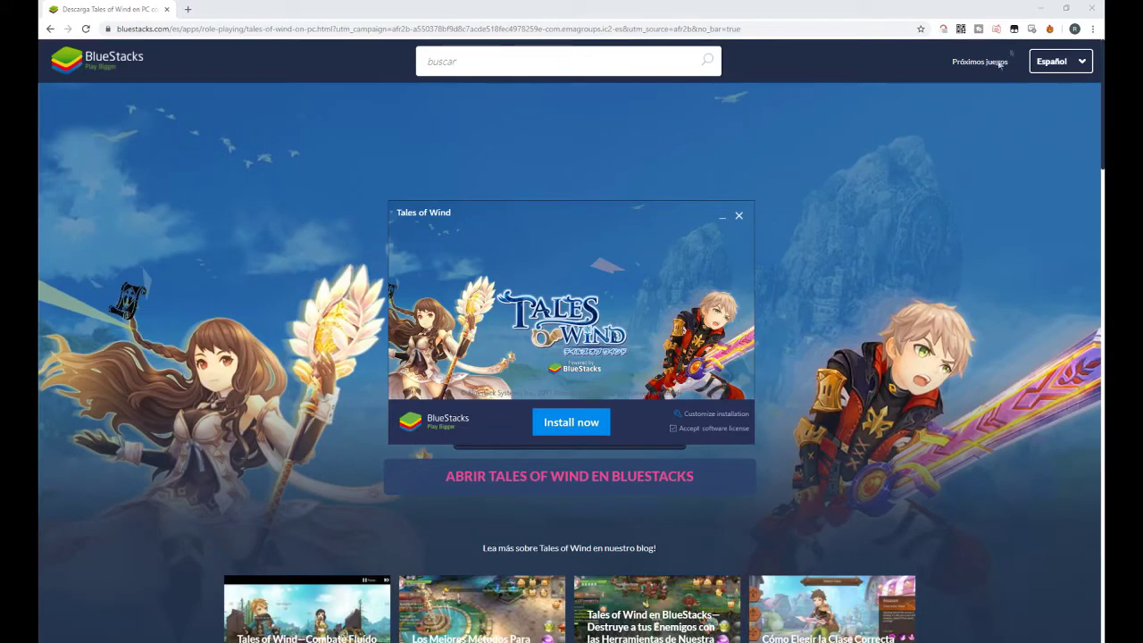
# - Minimize the Chrome window showing the BlueStacks site
pyautogui.click(1040, 9)
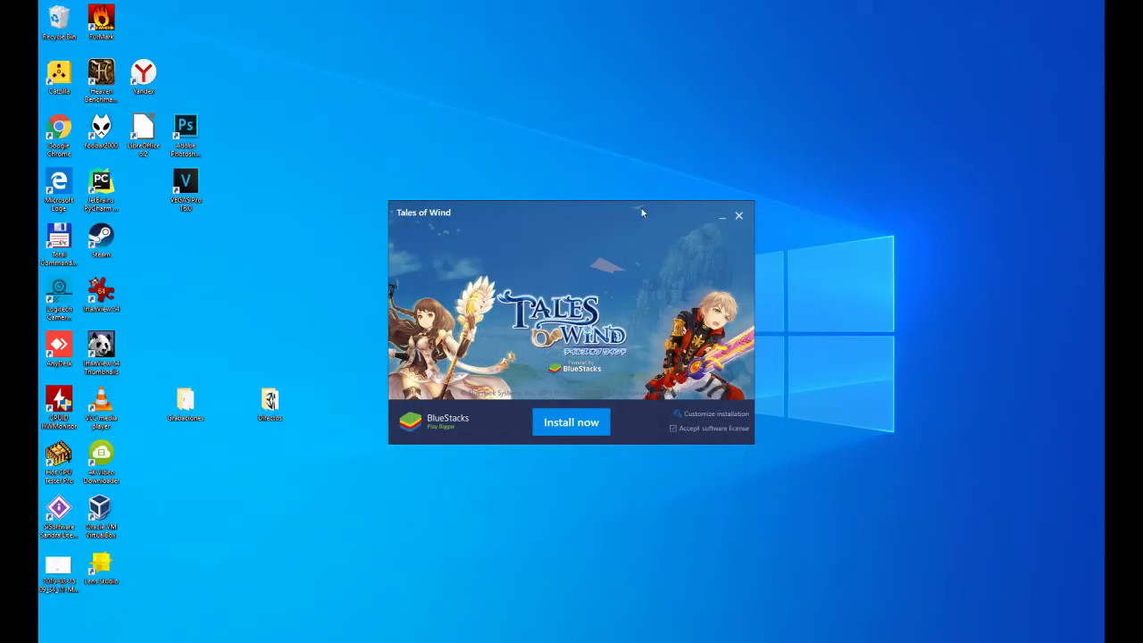
# - Install BlueStacks using the default C:\ProgramData\BlueStacks path after reviewing the custom-install details
pyautogui.moveTo(607, 212); pyautogui.dragTo(588, 173)
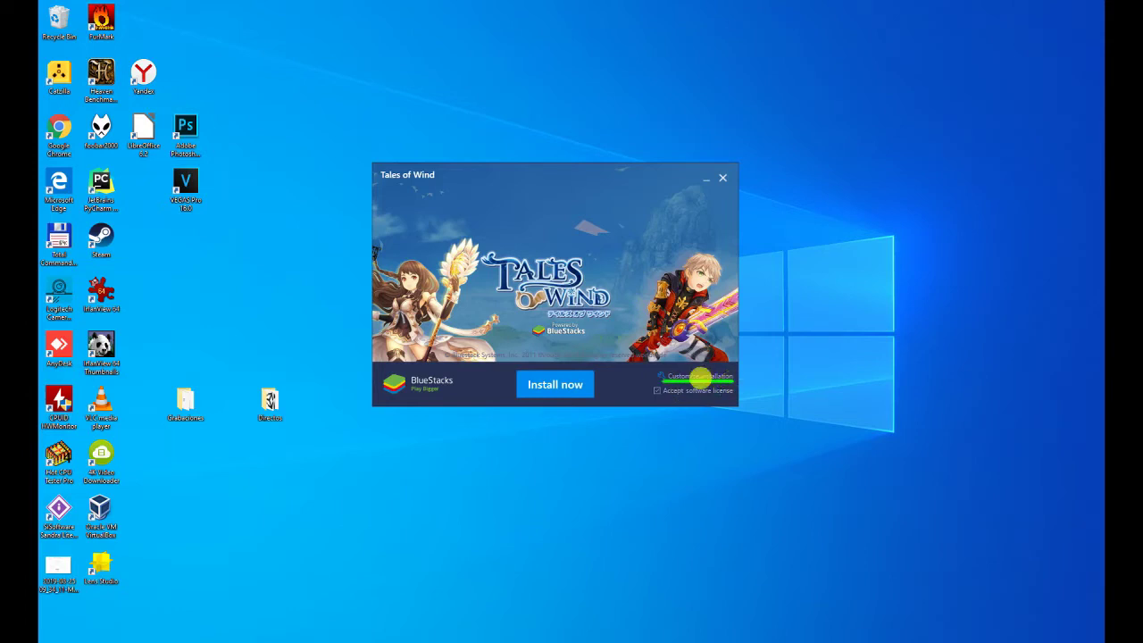
pyautogui.click(677, 379)
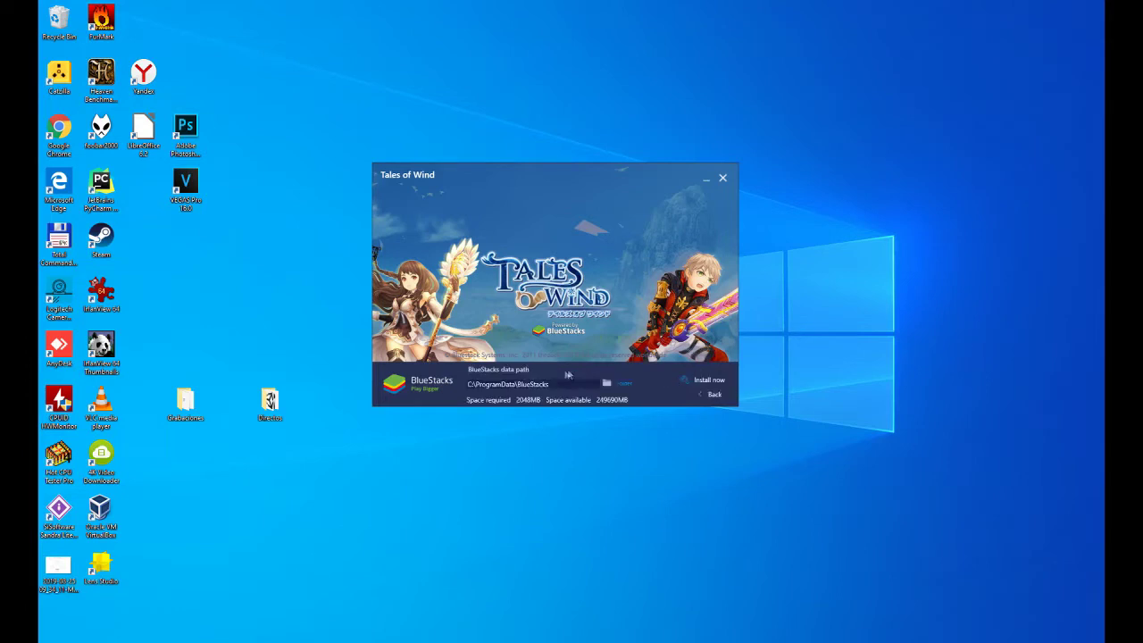
pyautogui.click(712, 394)
pyautogui.click(553, 385)
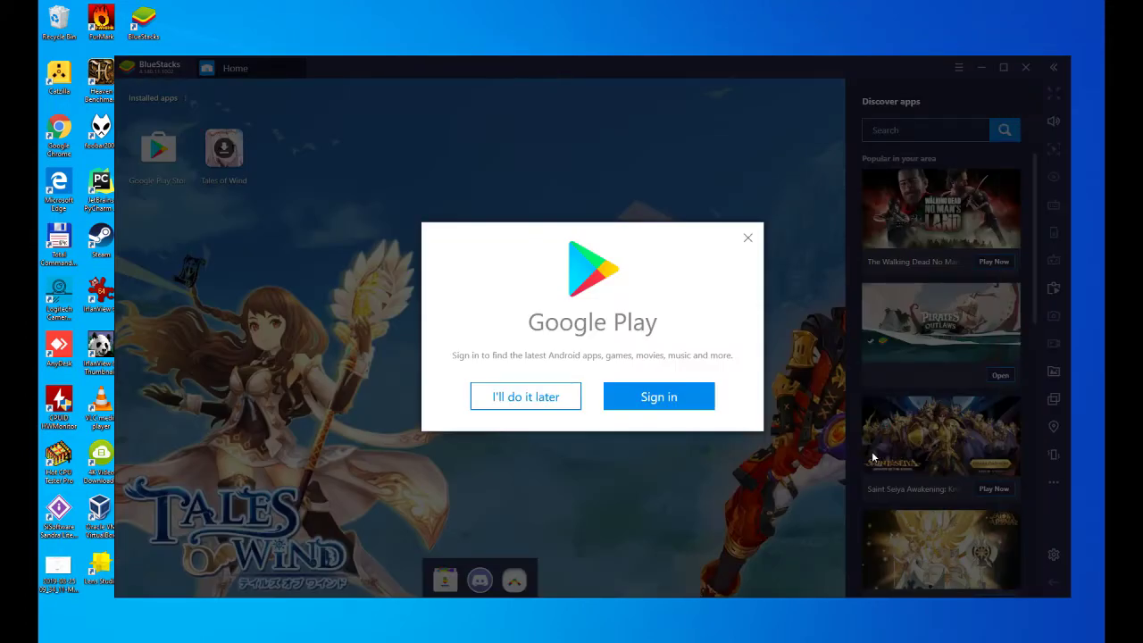
# - Start the Google account sign-in from the Google Play popup and Play Store
pyautogui.click(668, 406)
pyautogui.click(576, 430)
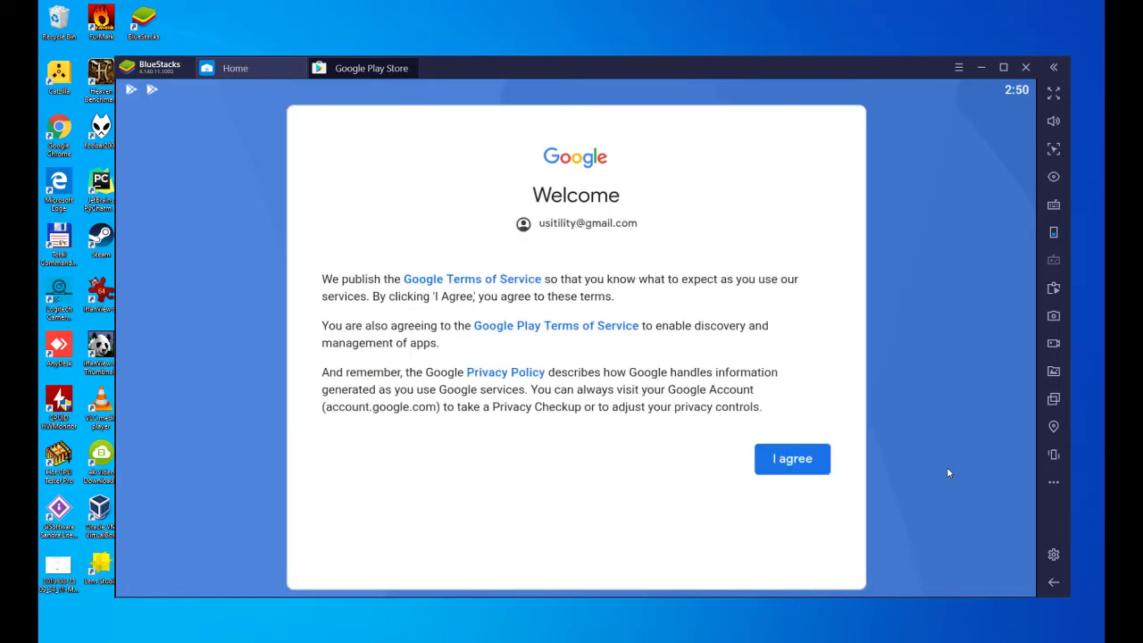
# - Agree to Google's terms, turn off Google Drive backup, and accept the services
pyautogui.click(788, 462)
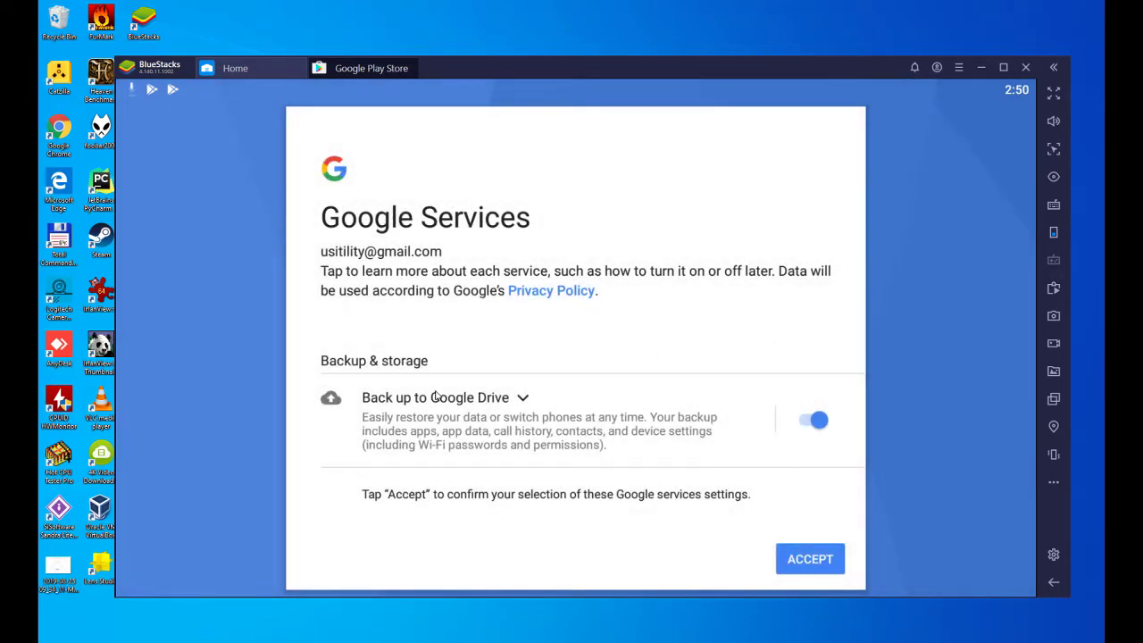
pyautogui.click(819, 424)
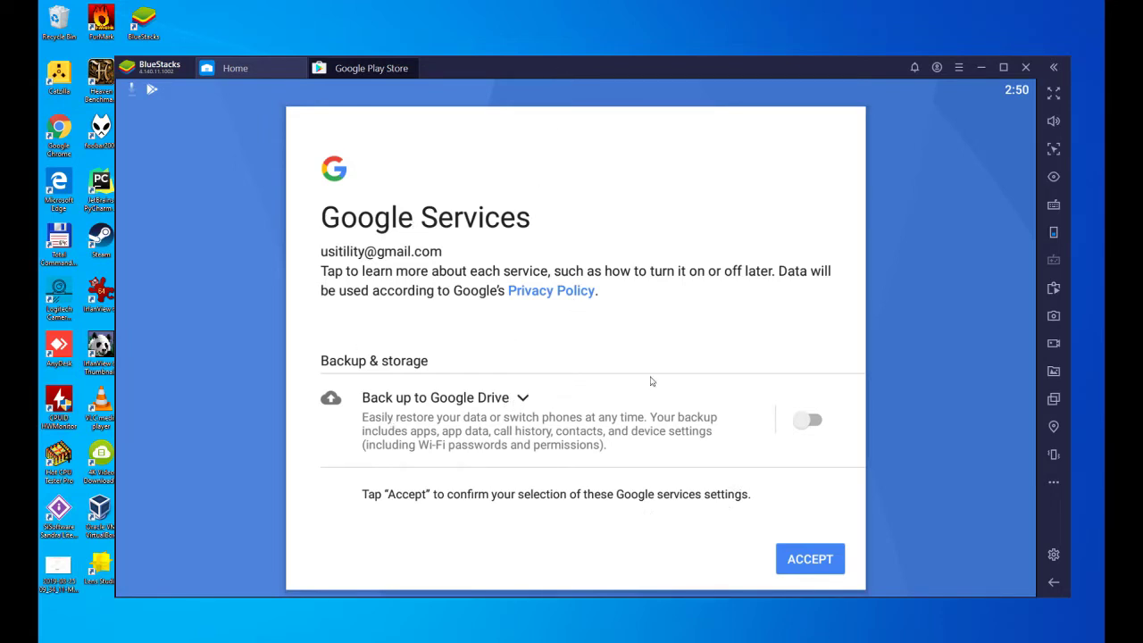
pyautogui.click(807, 563)
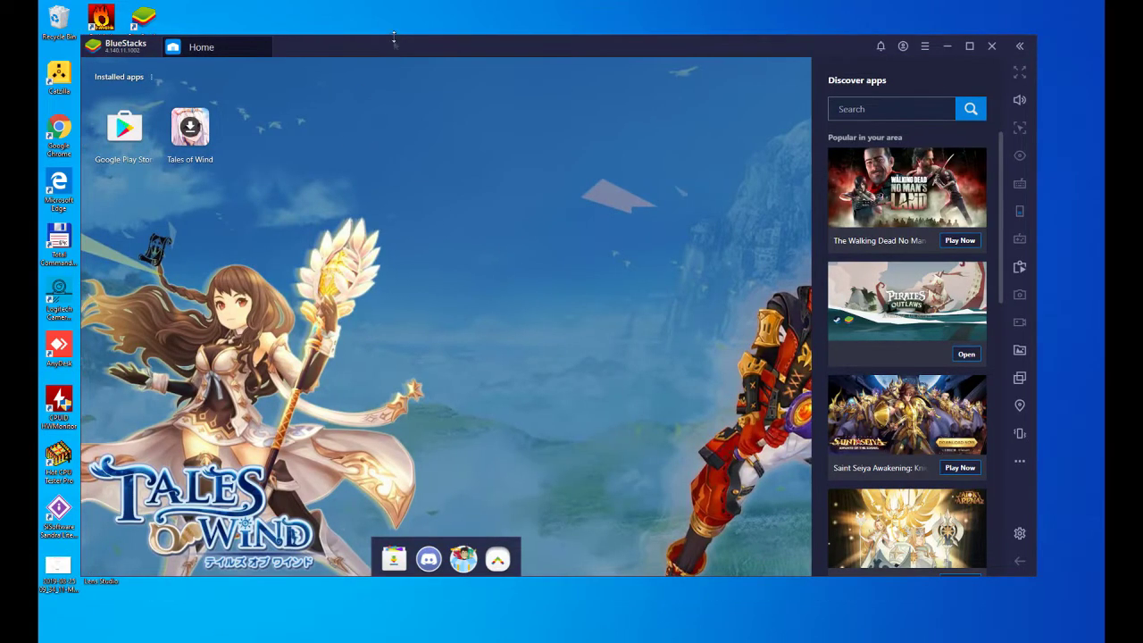
# - Reposition the BlueStacks window on the desktop
pyautogui.moveTo(394, 43); pyautogui.dragTo(498, 37)
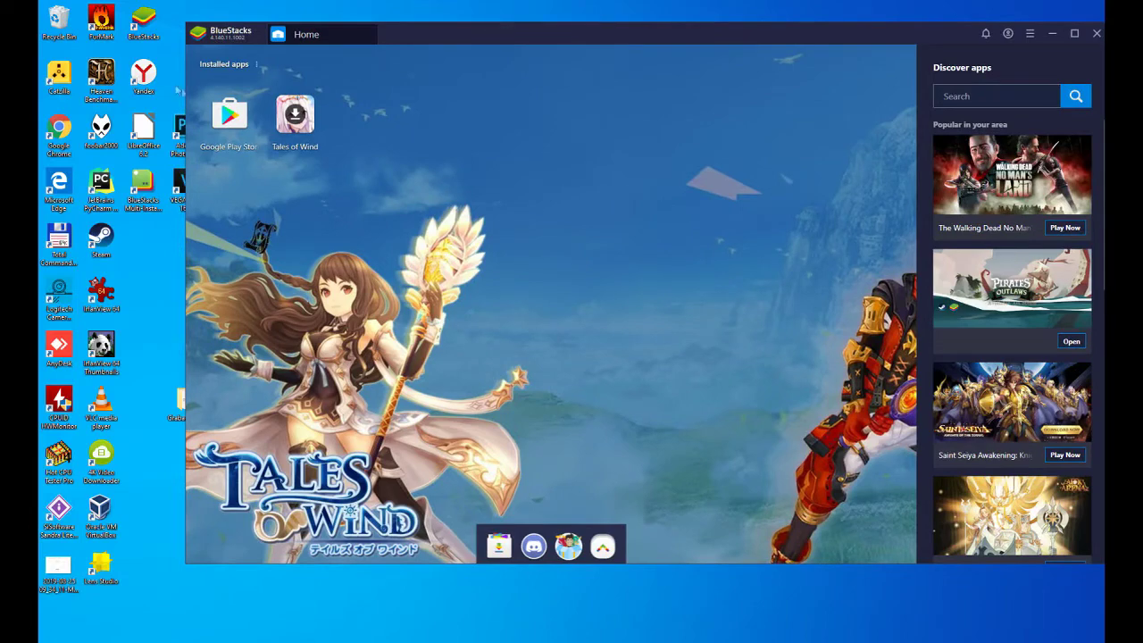
pyautogui.moveTo(163, 25)
pyautogui.mouseDown()
pyautogui.moveTo(150, 6)
pyautogui.moveTo(123, 16)
pyautogui.moveTo(164, 34)
pyautogui.mouseUp()
pyautogui.moveTo(168, 178); pyautogui.dragTo(119, 184)
pyautogui.moveTo(572, 33); pyautogui.dragTo(501, 31)
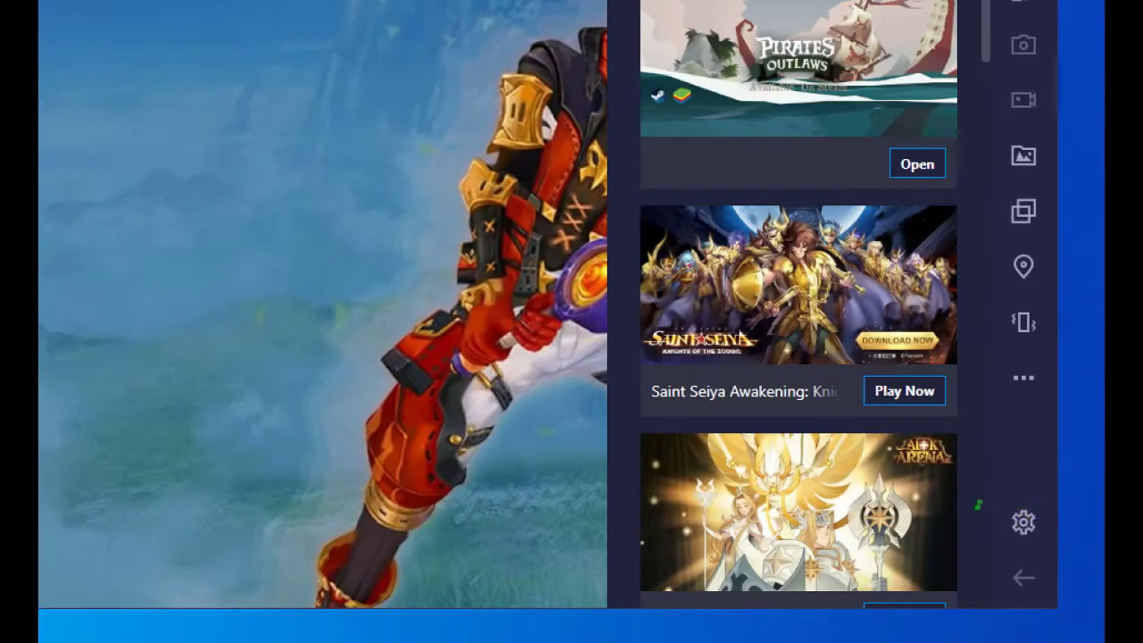
# - Open BlueStacks settings on Preferences and expand the Language list
pyautogui.moveTo(1065, 496); pyautogui.dragTo(1046, 533)
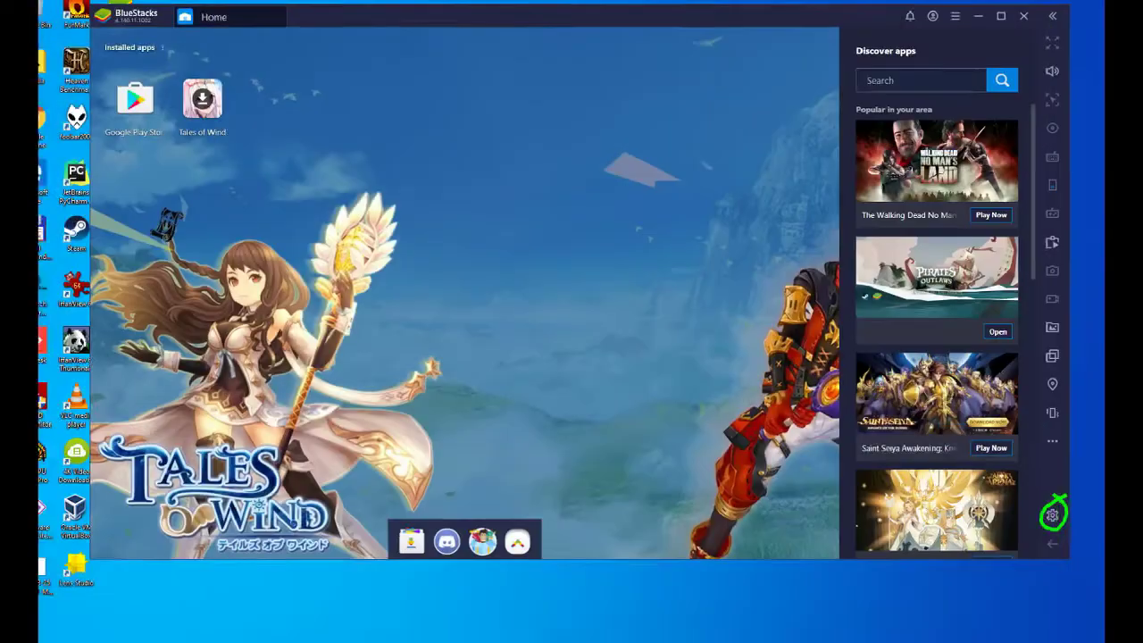
pyautogui.click(1024, 523)
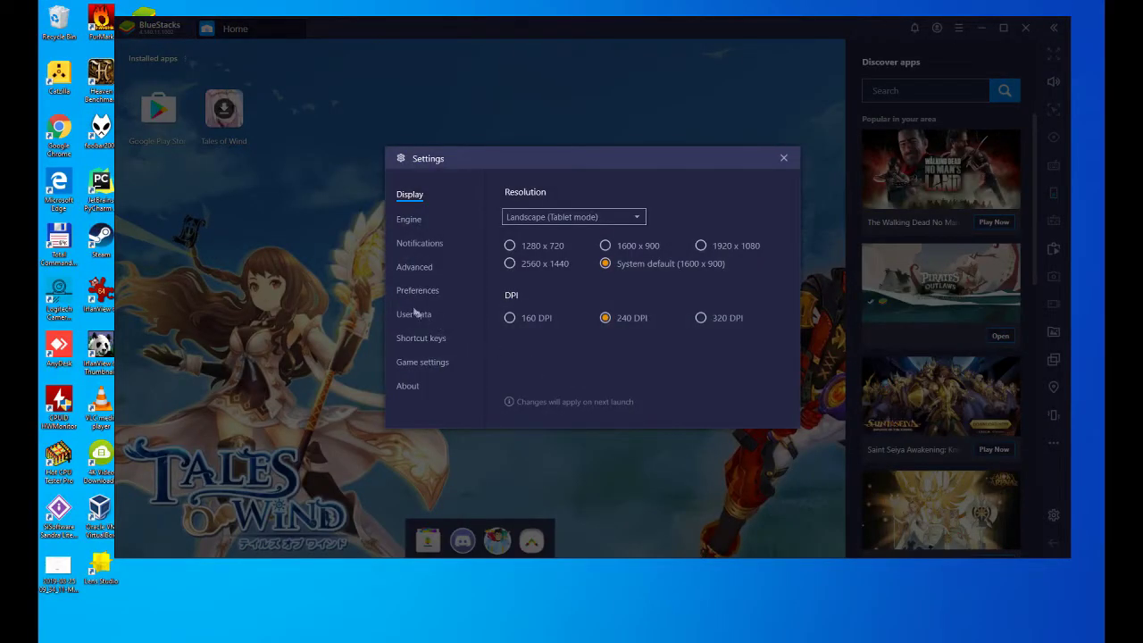
pyautogui.moveTo(399, 301); pyautogui.dragTo(447, 304)
pyautogui.click(416, 290)
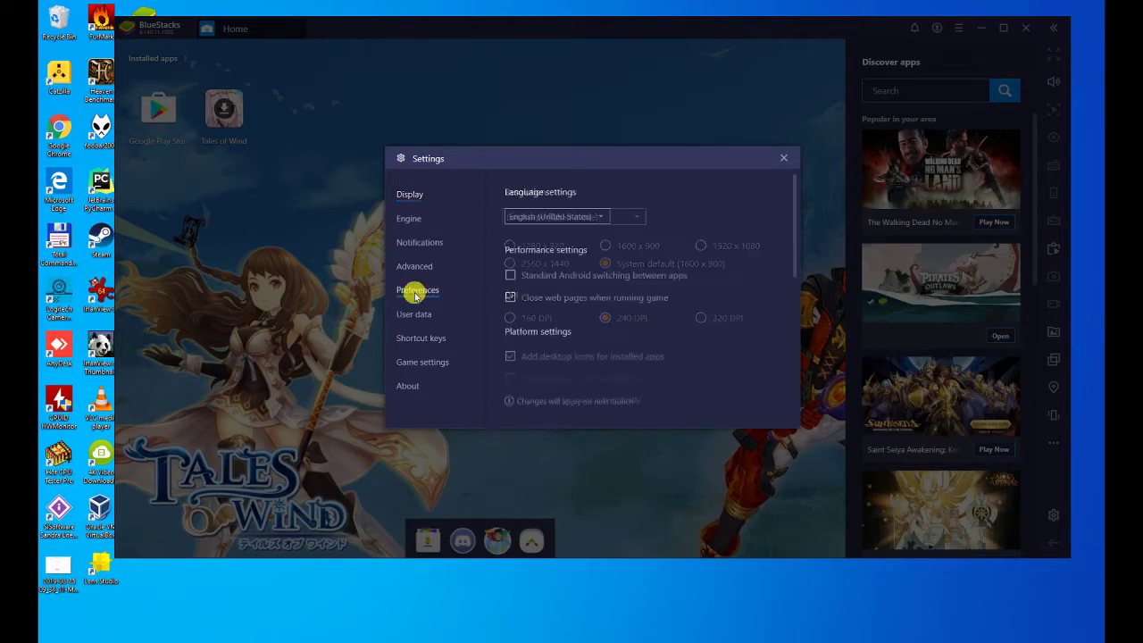
pyautogui.click(548, 217)
# - Switch the BlueStacks interface language to Spanish and close Ajustes
pyautogui.click(564, 278)
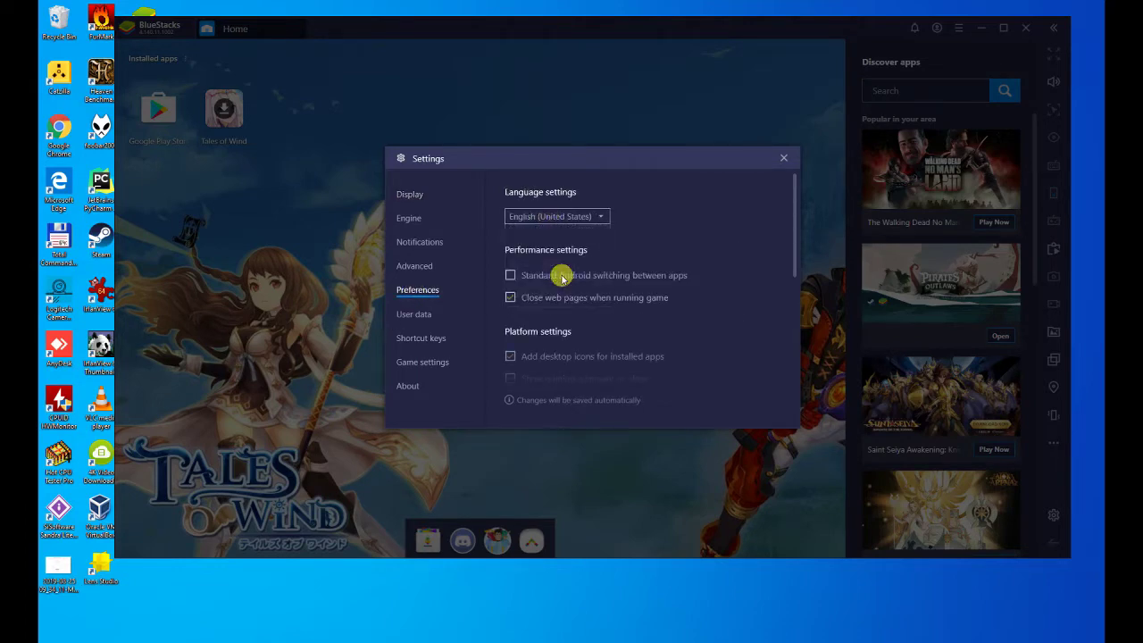
pyautogui.click(784, 159)
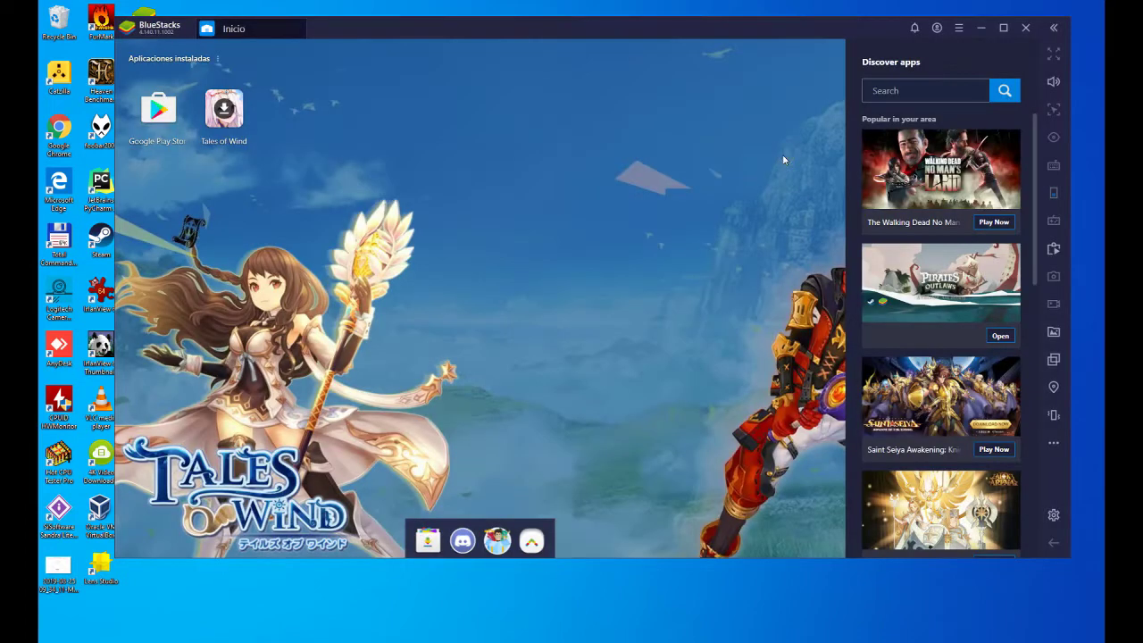
pyautogui.click(258, 28)
# - Install Tales of Wind from Google Play, continuing account setup and skipping payment
pyautogui.click(225, 112)
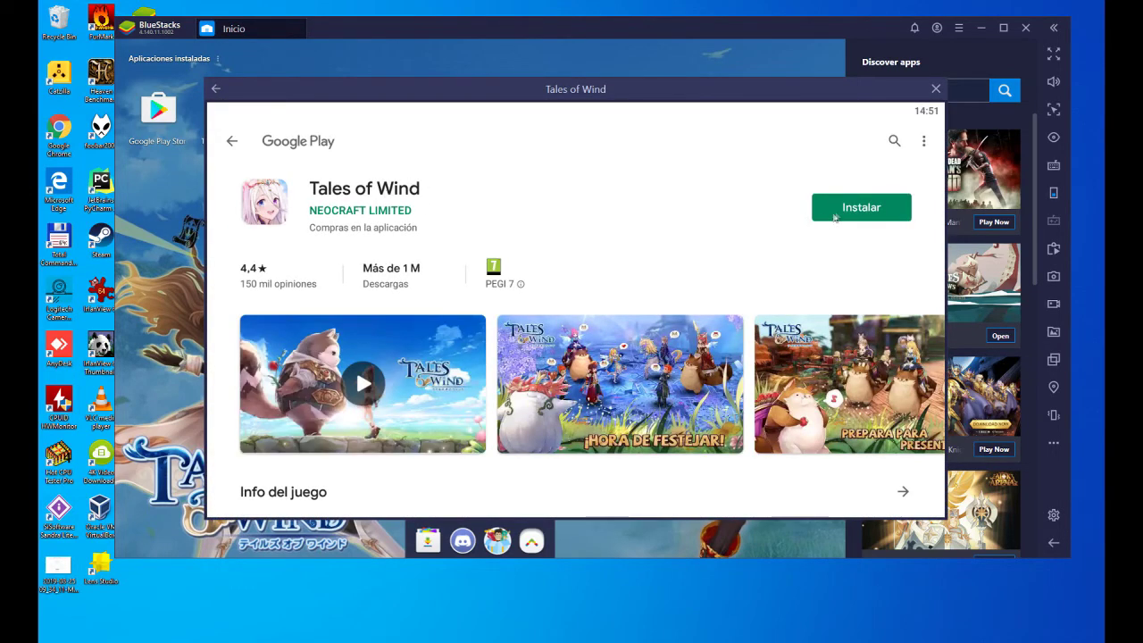
pyautogui.click(850, 213)
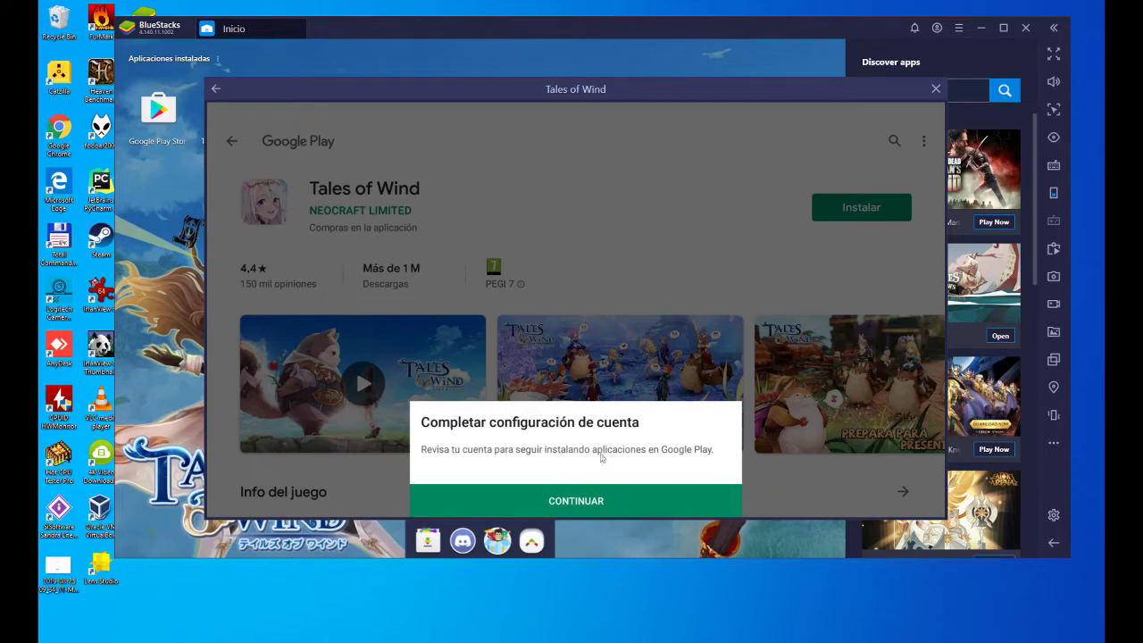
pyautogui.click(569, 509)
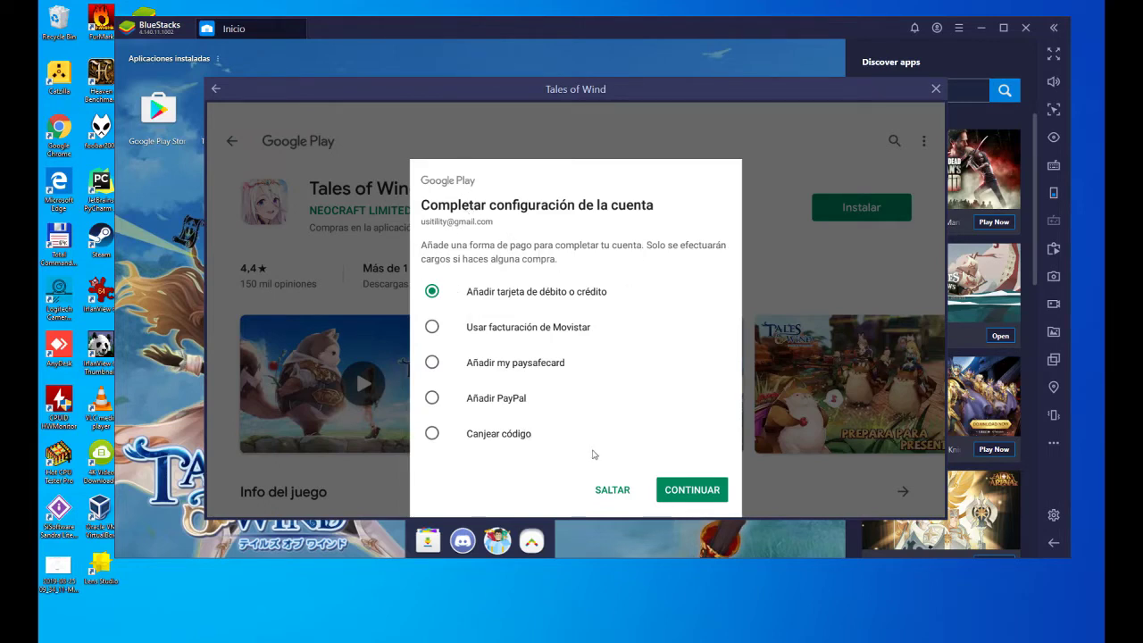
pyautogui.click(607, 488)
pyautogui.click(612, 490)
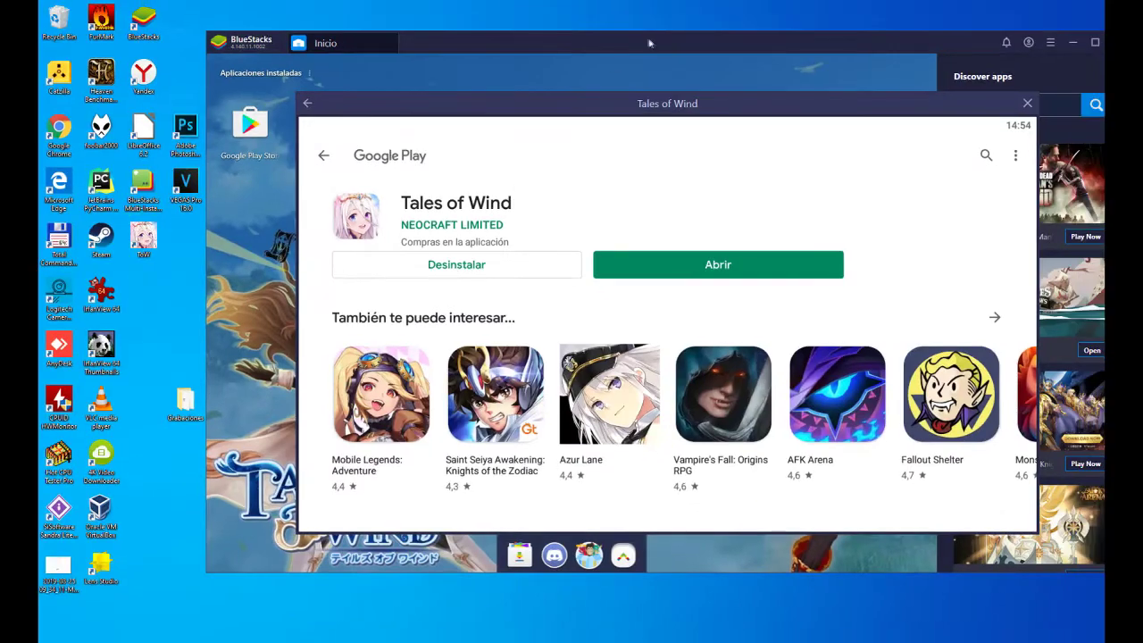
# - Shift the BlueStacks window left while Tales of Wind finishes installing
pyautogui.moveTo(659, 39); pyautogui.dragTo(590, 32)
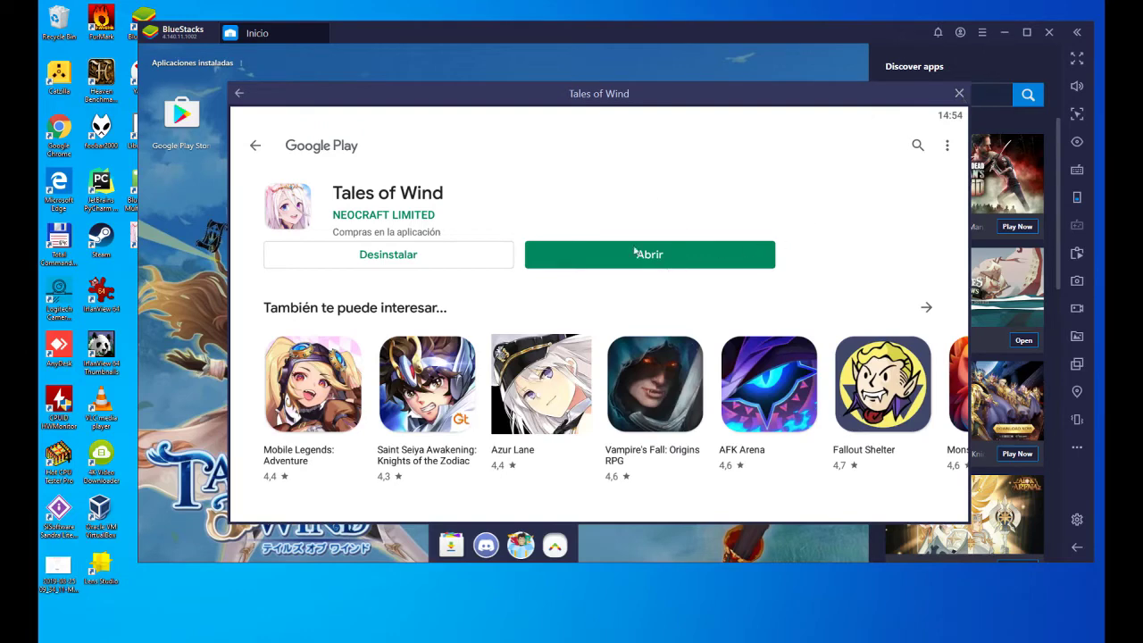
# - Launch Tales of Wind from the home screen, dismiss Game Controls and confirm the Aviso notice
pyautogui.click(960, 94)
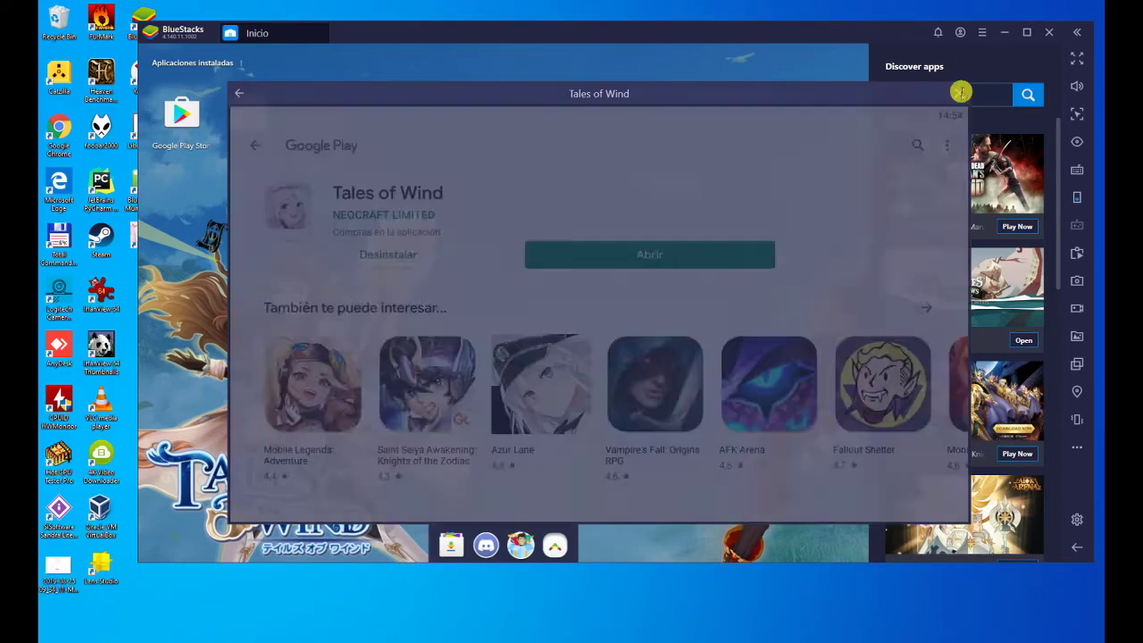
pyautogui.moveTo(629, 29); pyautogui.dragTo(624, 30)
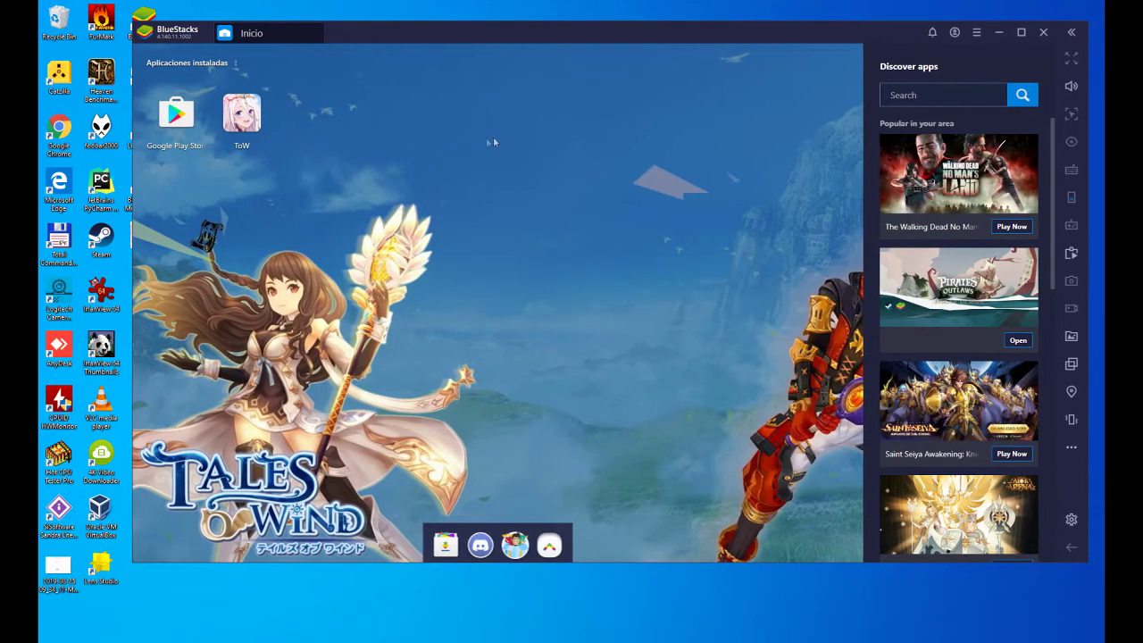
pyautogui.moveTo(273, 89)
pyautogui.mouseDown()
pyautogui.moveTo(281, 168)
pyautogui.moveTo(277, 95)
pyautogui.mouseUp()
pyautogui.click(242, 114)
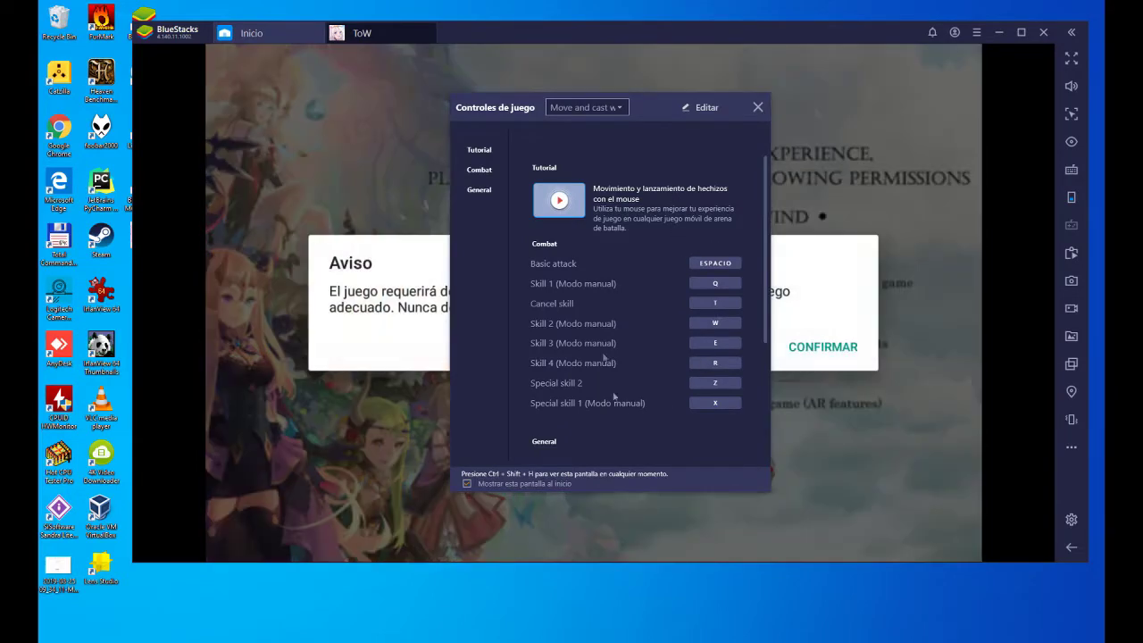
pyautogui.click(759, 106)
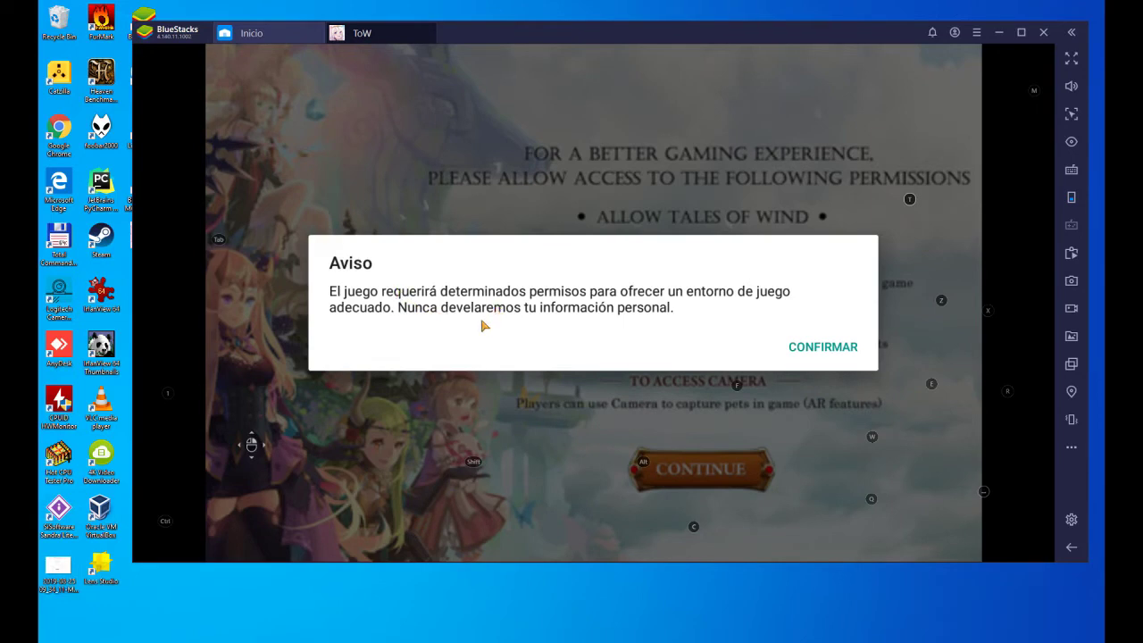
pyautogui.click(814, 350)
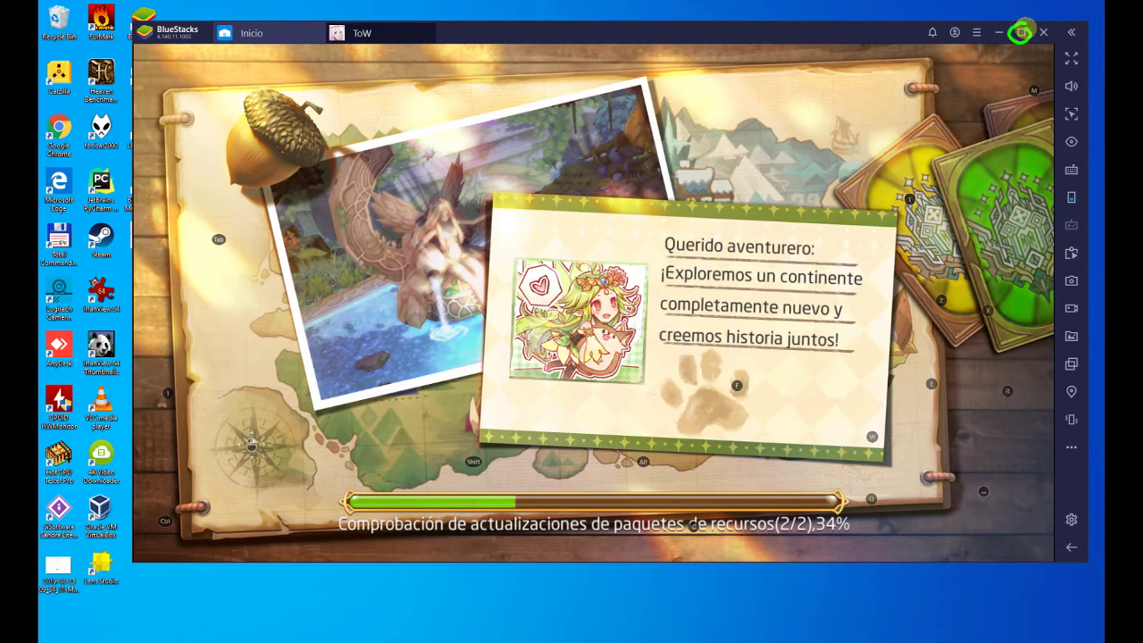
# - Maximize and restore the BlueStacks window, then toggle full screen on and off with F11
pyautogui.click(1022, 32)
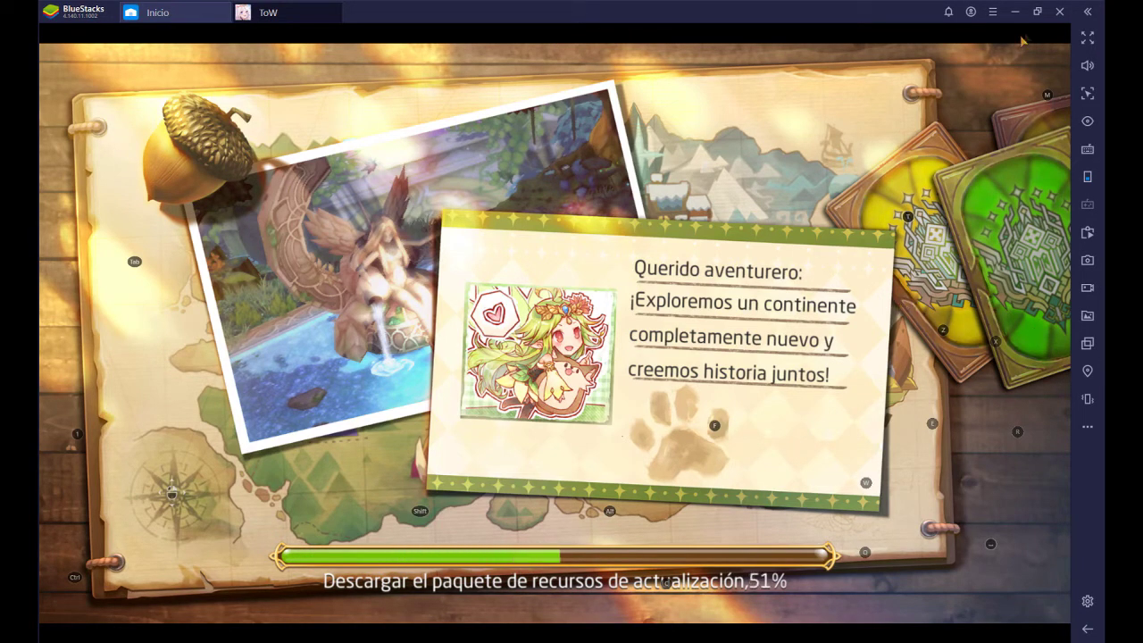
pyautogui.click(1037, 12)
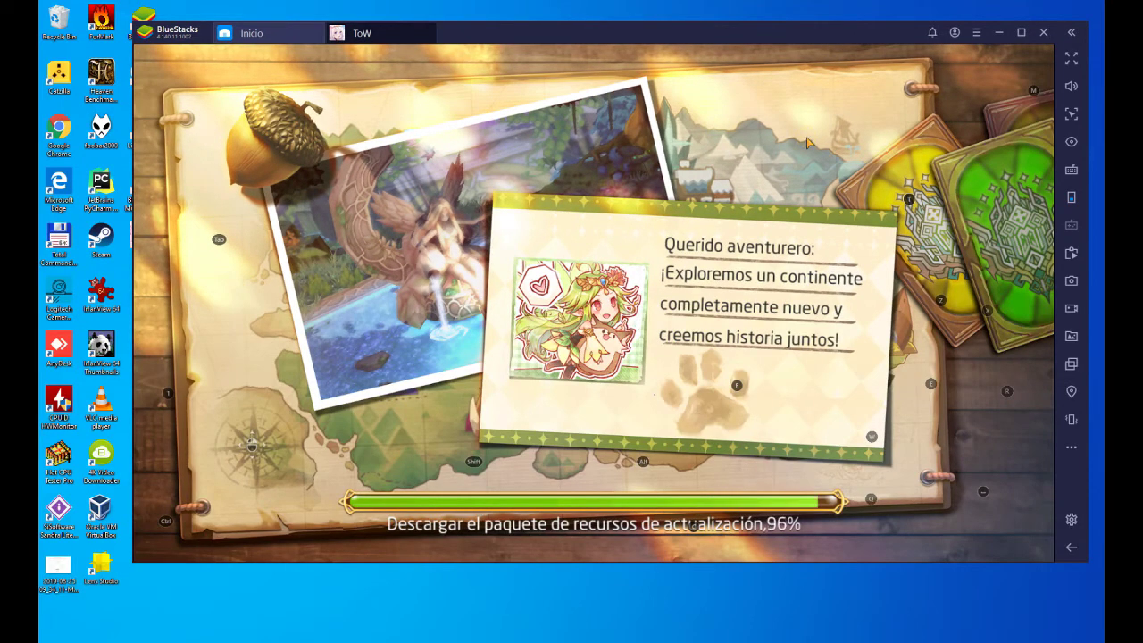
pyautogui.press('F11')
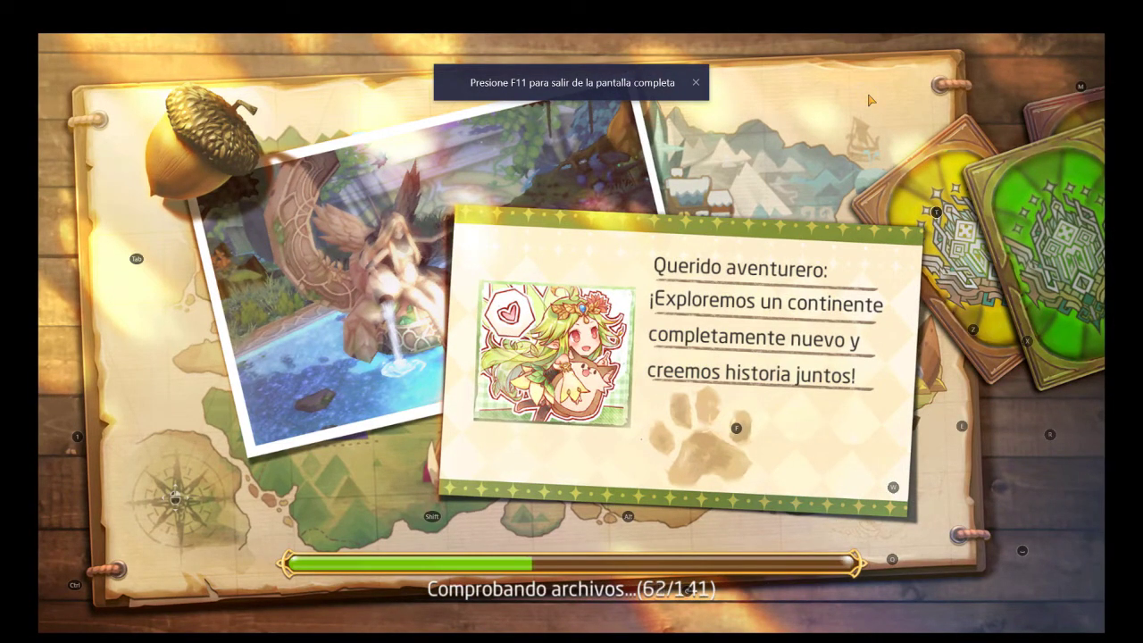
pyautogui.press('F11')
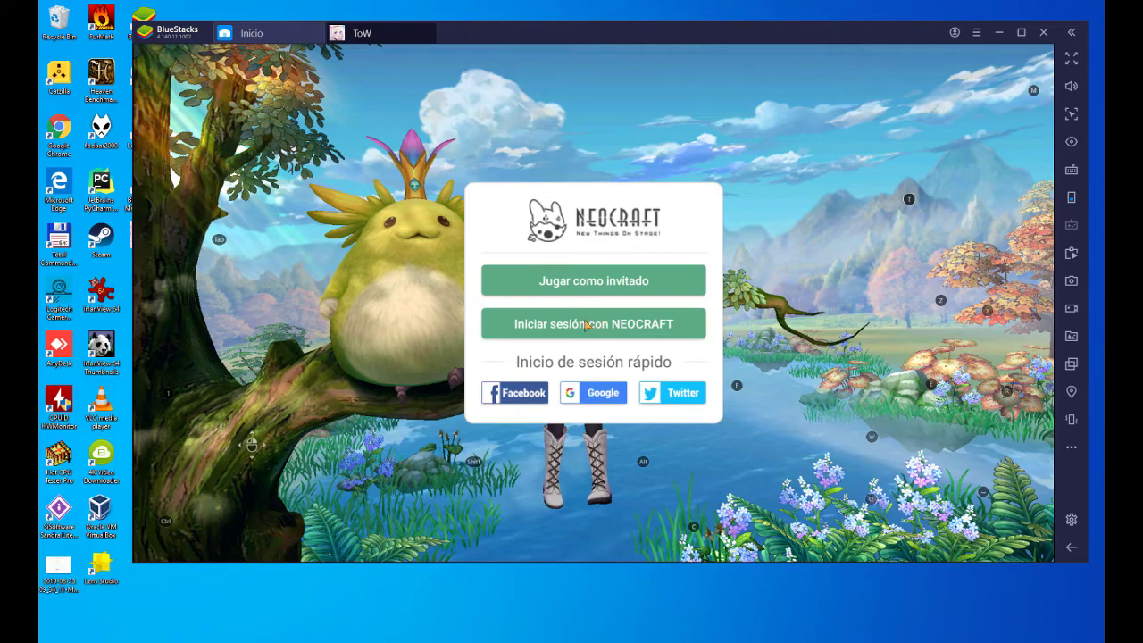
# - Enter as a guest and browse the s64-s73 and s74-s83 server groups
pyautogui.click(610, 279)
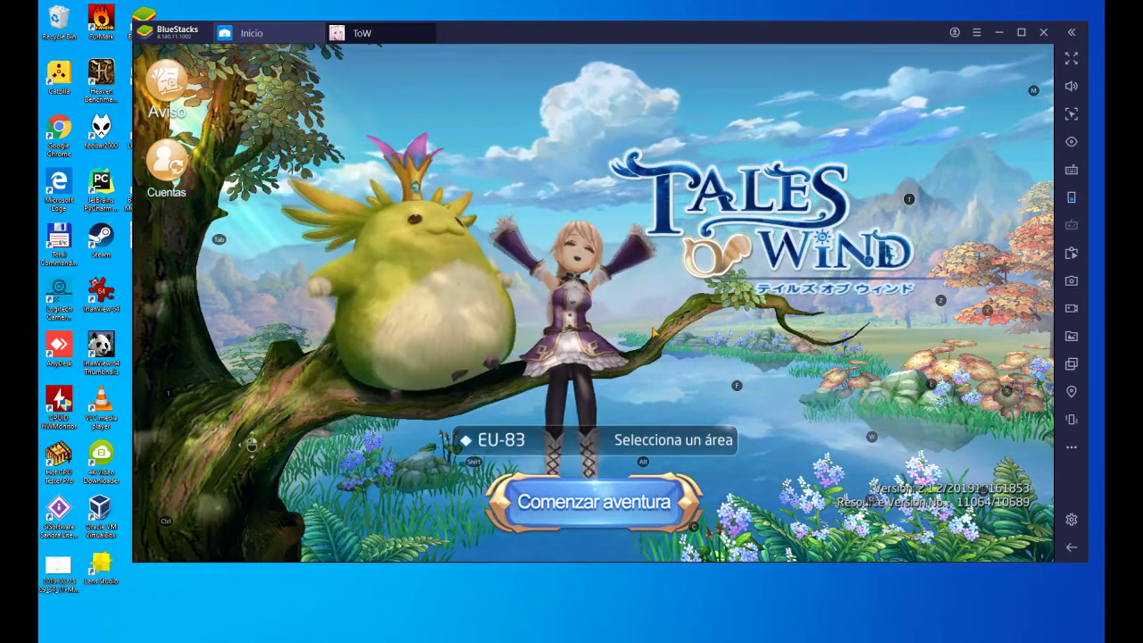
pyautogui.click(617, 440)
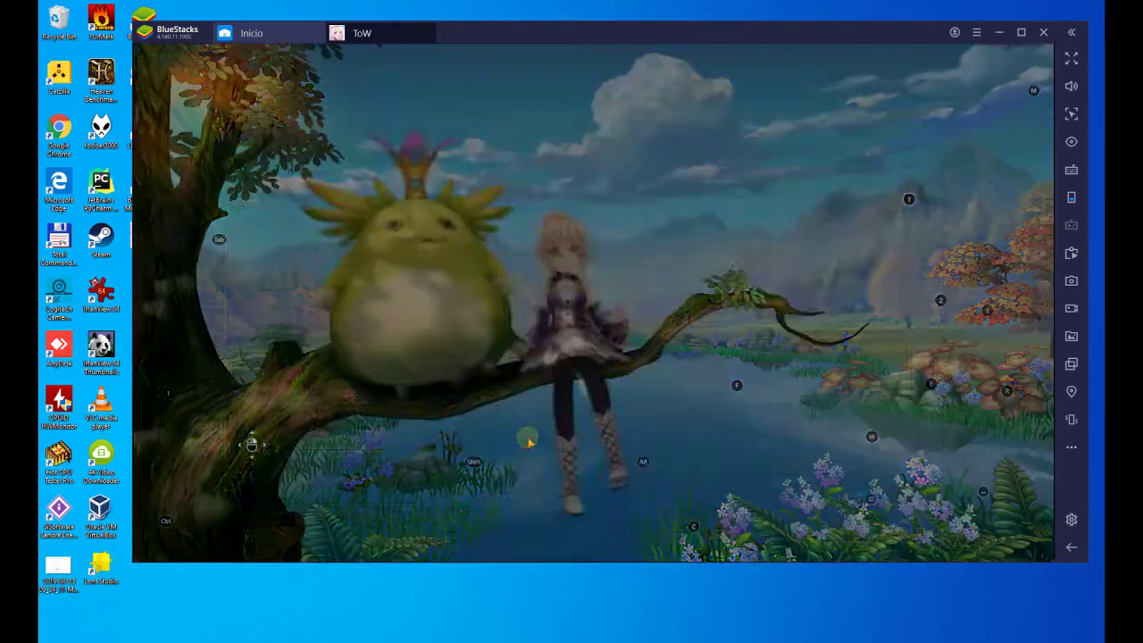
pyautogui.click(340, 266)
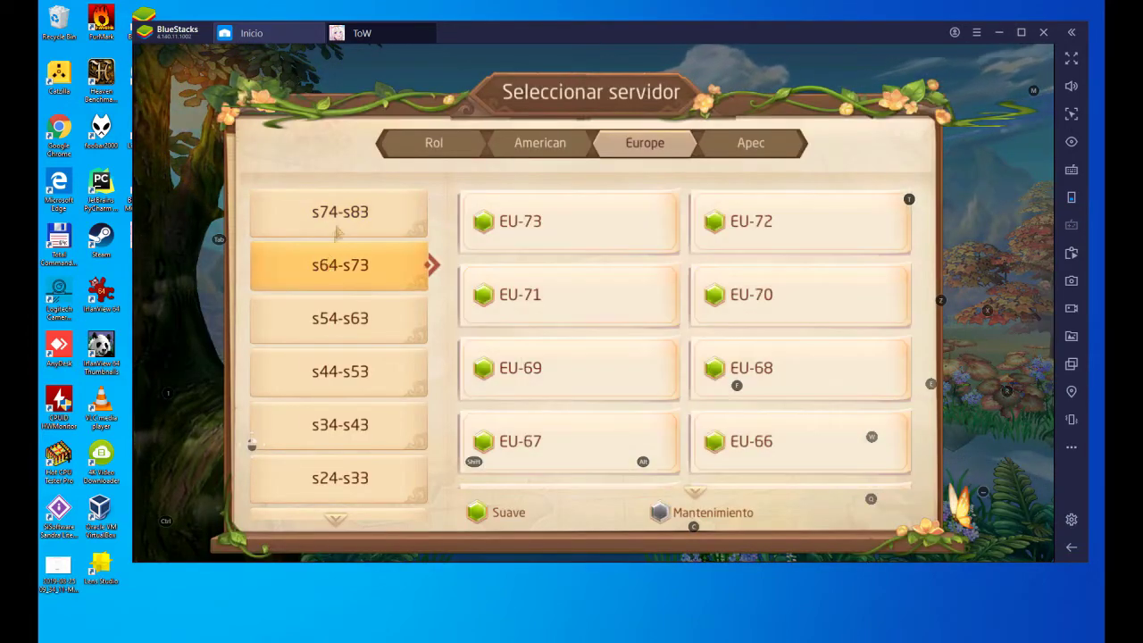
pyautogui.click(342, 219)
# - Check the American, Apec and Rol lists, then pick Europe server EU-83 and start the adventure
pyautogui.click(539, 143)
pyautogui.click(750, 143)
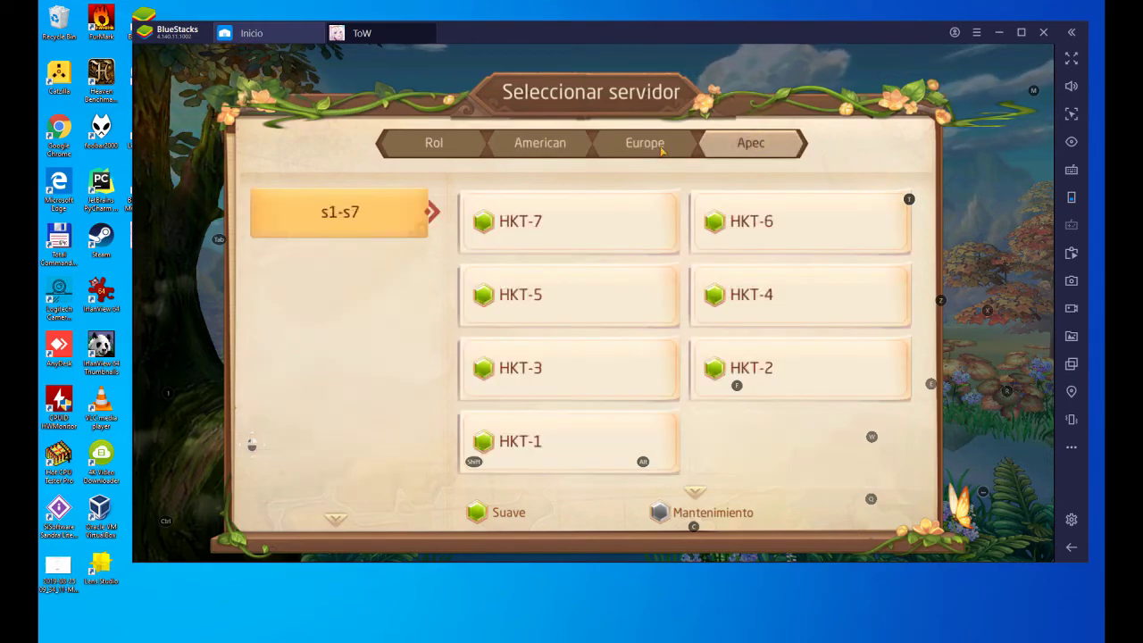
pyautogui.click(645, 143)
pyautogui.click(425, 146)
pyautogui.click(636, 141)
pyautogui.click(582, 224)
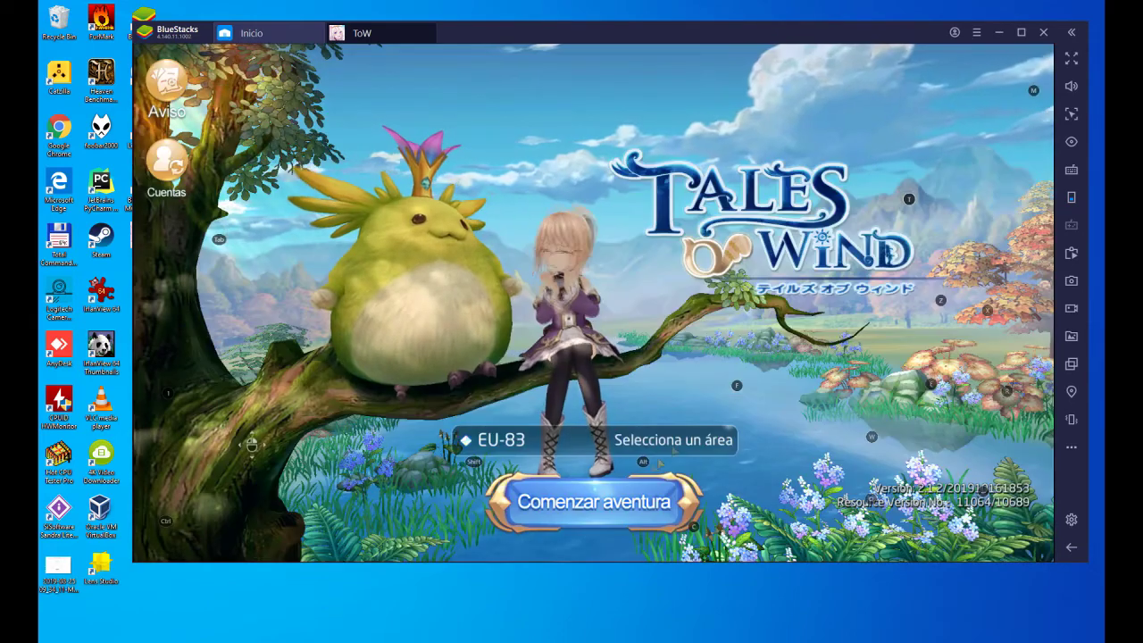
pyautogui.click(619, 505)
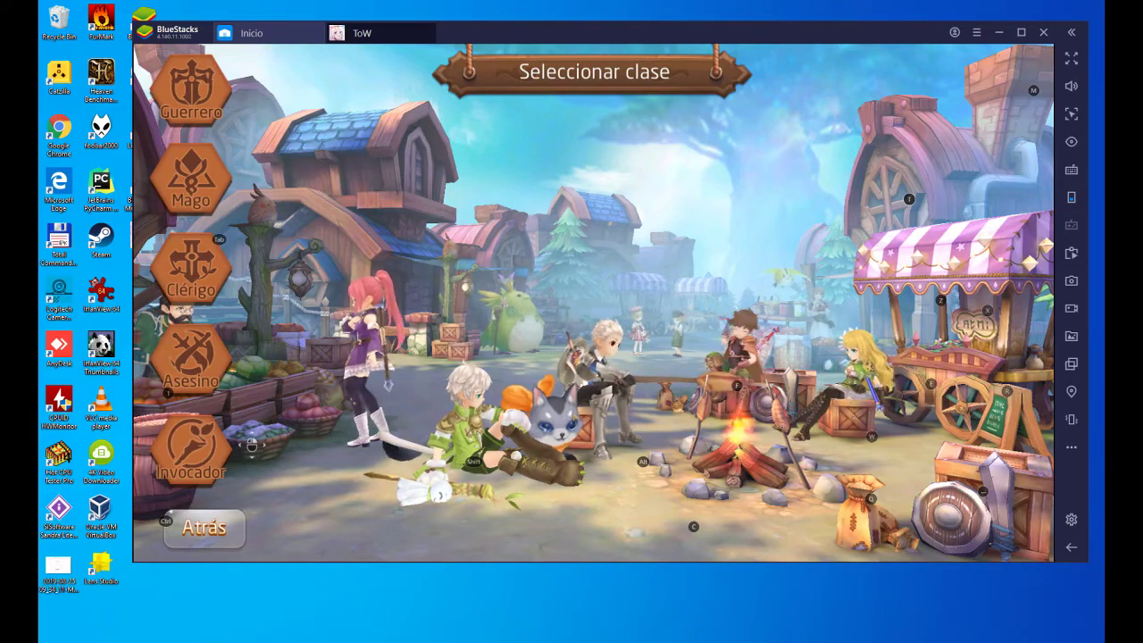
pyautogui.click(190, 179)
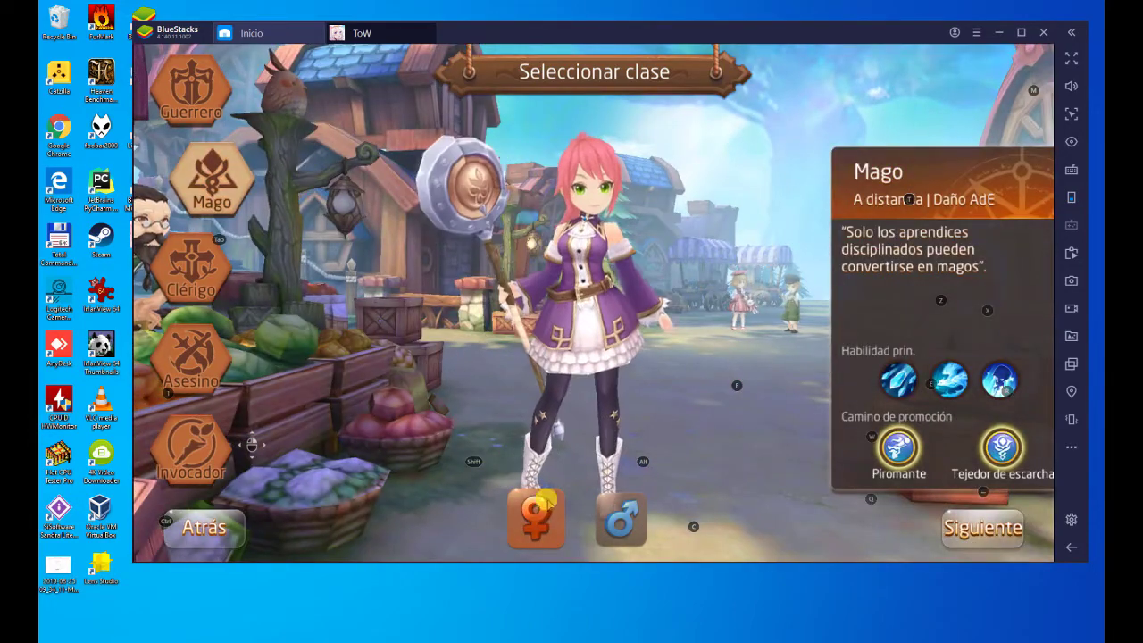
pyautogui.click(190, 89)
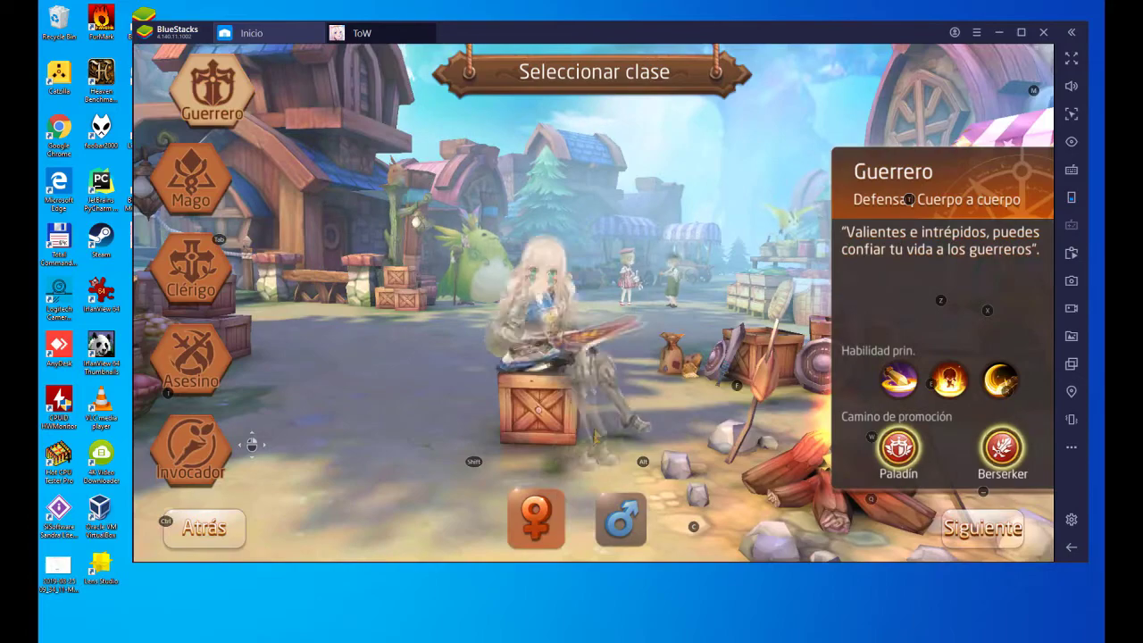
pyautogui.click(618, 316)
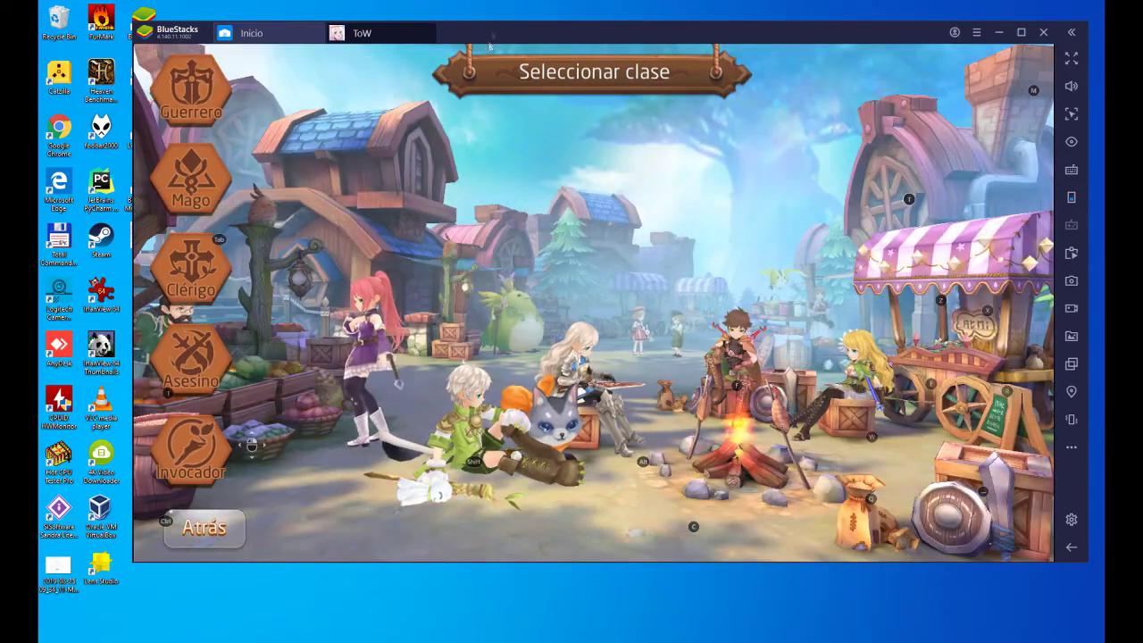
pyautogui.moveTo(490, 39)
pyautogui.mouseDown()
pyautogui.moveTo(633, 25)
pyautogui.moveTo(471, 32)
pyautogui.mouseUp()
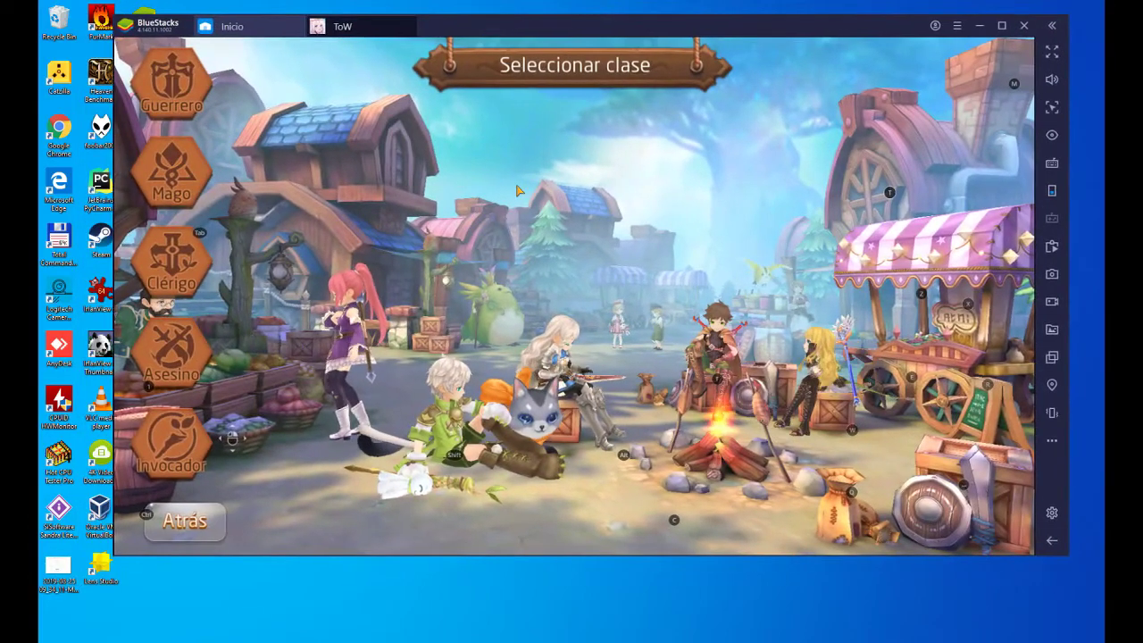